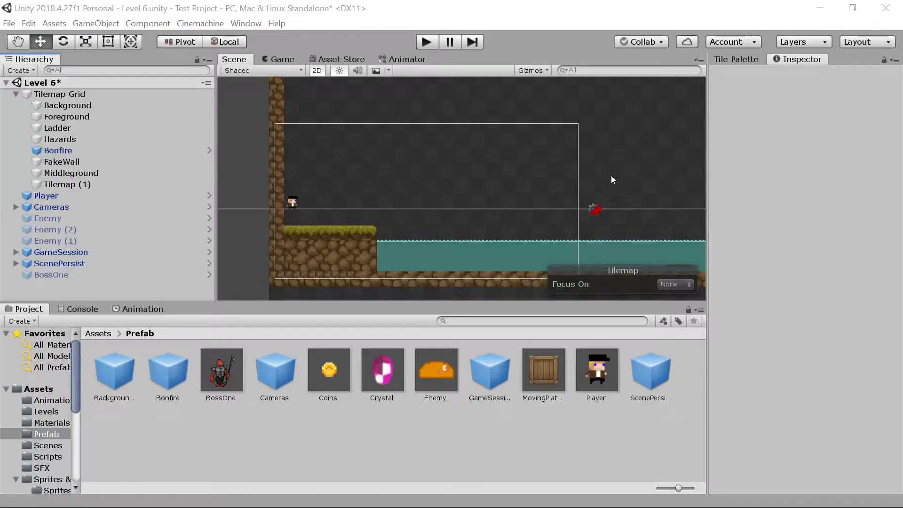
Inspect the layers of Player, Ladder, Foreground, Background and Hazards, then run Level 6
{"action": "left_click", "coordinate": [78, 197]}
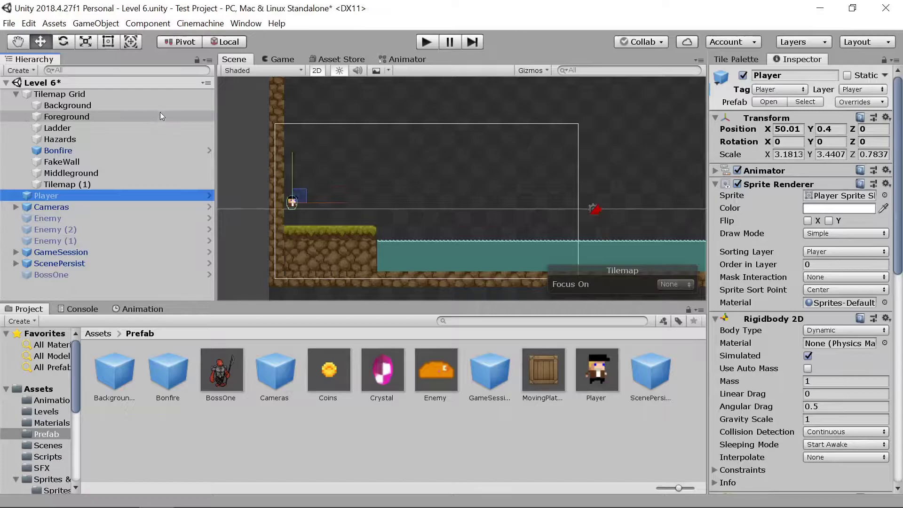
{"action": "left_click", "coordinate": [136, 126]}
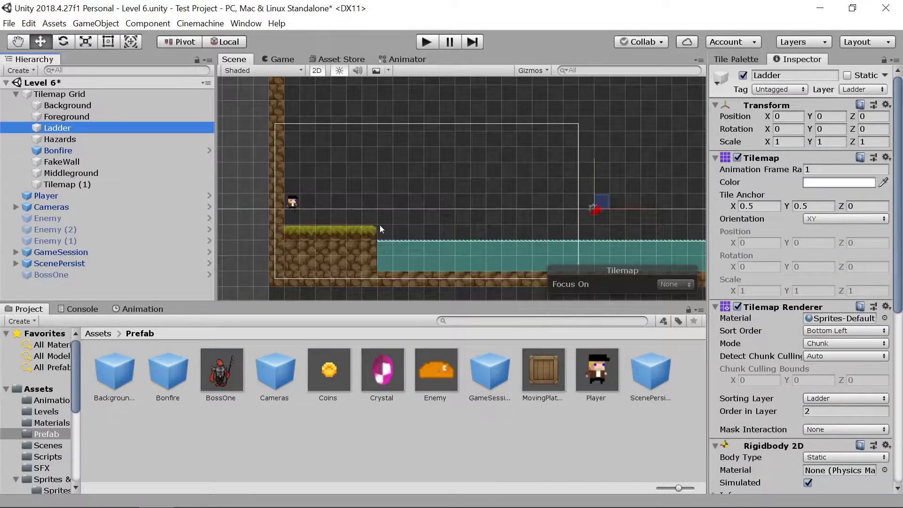
{"action": "left_click", "coordinate": [124, 116]}
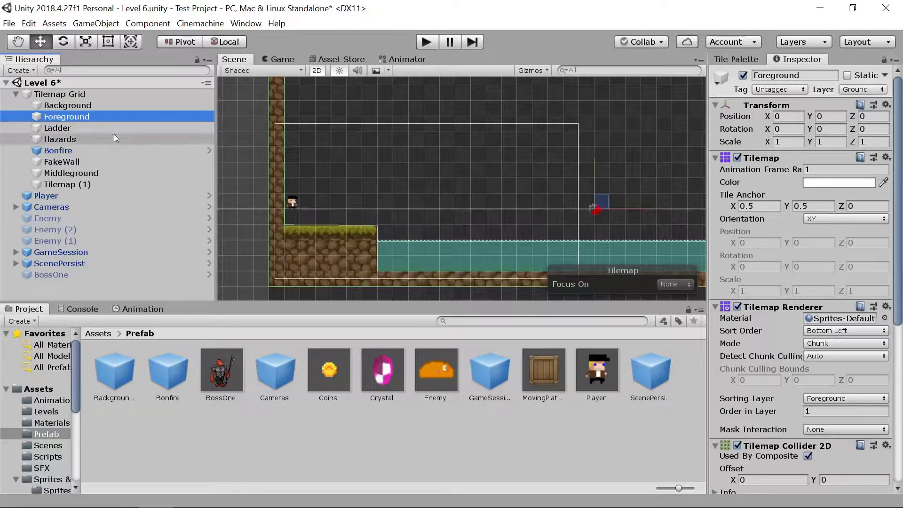
{"action": "left_click", "coordinate": [102, 104]}
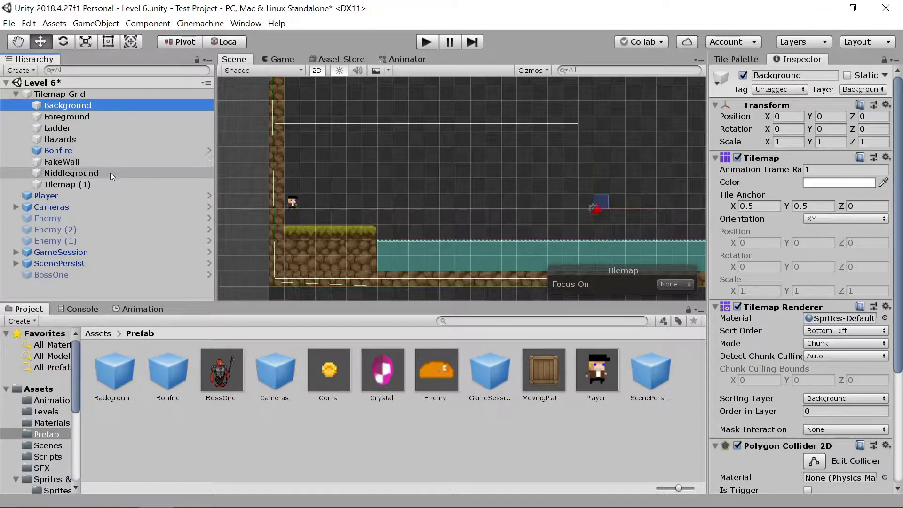
{"action": "left_click", "coordinate": [111, 143]}
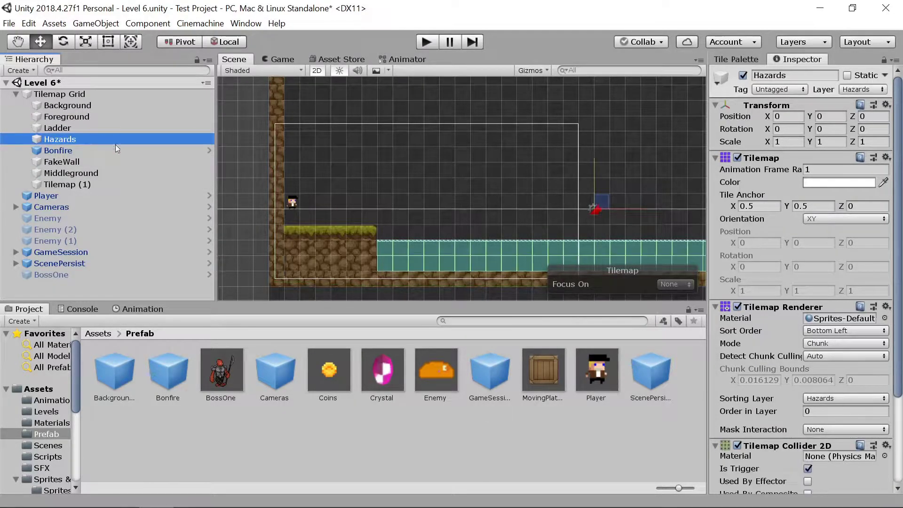
{"action": "left_click", "coordinate": [426, 42]}
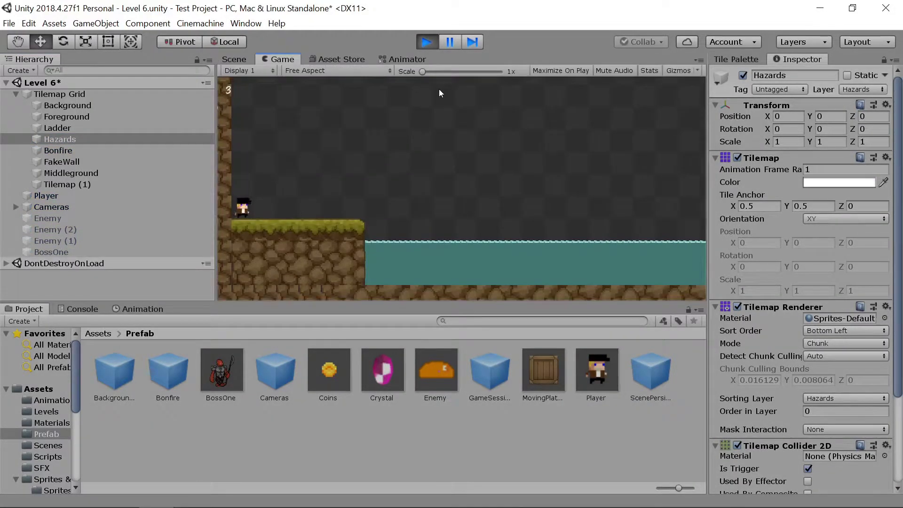
Jump the player into the water to lose a life, then stop Play mode
{"action": "key", "text": "space"}
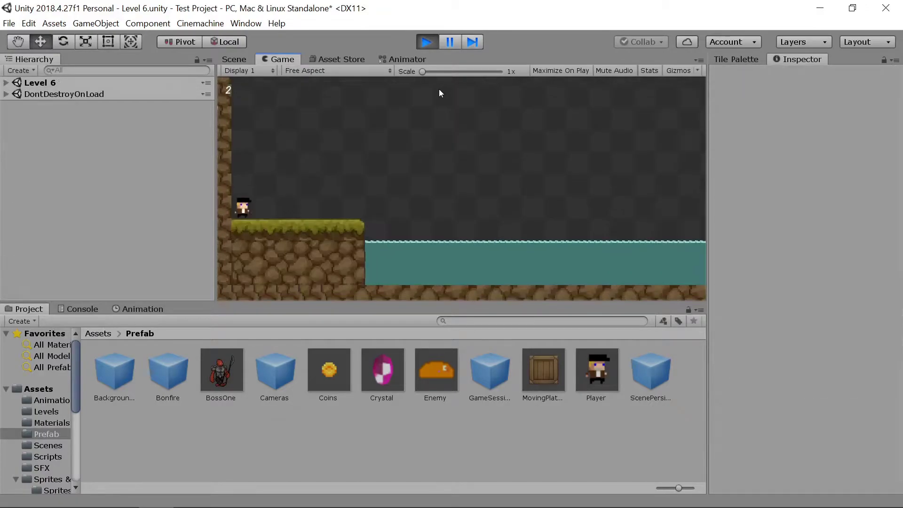
{"action": "left_click", "coordinate": [435, 43]}
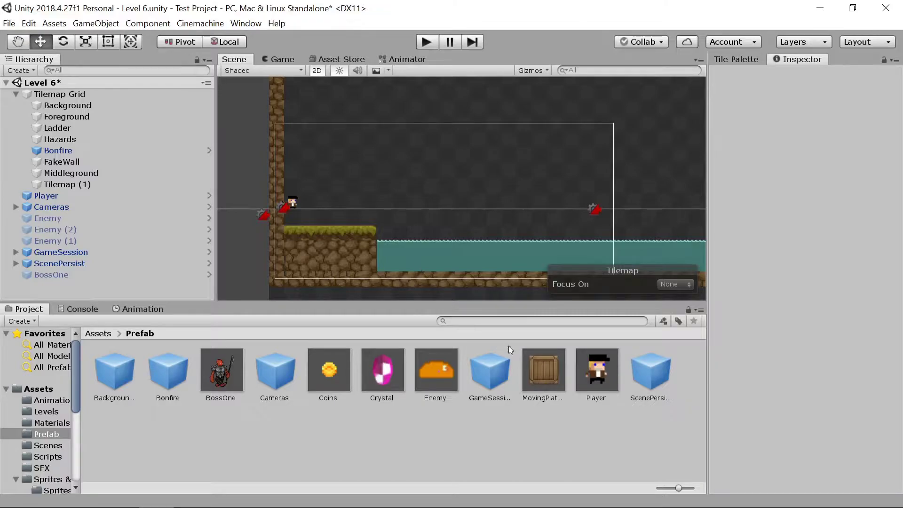
Remove the MovingPlatform prefab's Animator, keeping its two box colliders and MoveThePlatform script
{"action": "left_click", "coordinate": [546, 369]}
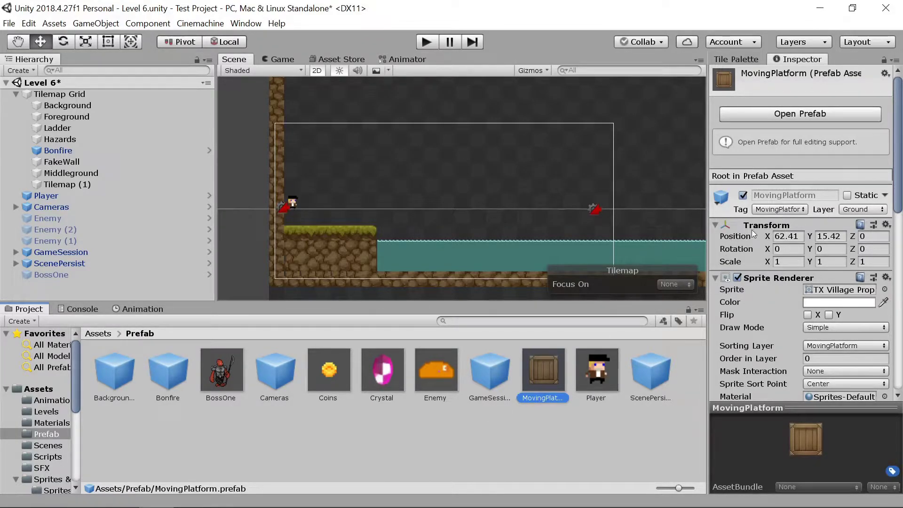
{"action": "scroll", "coordinate": [786, 232], "scroll_direction": "down", "scroll_amount": 1}
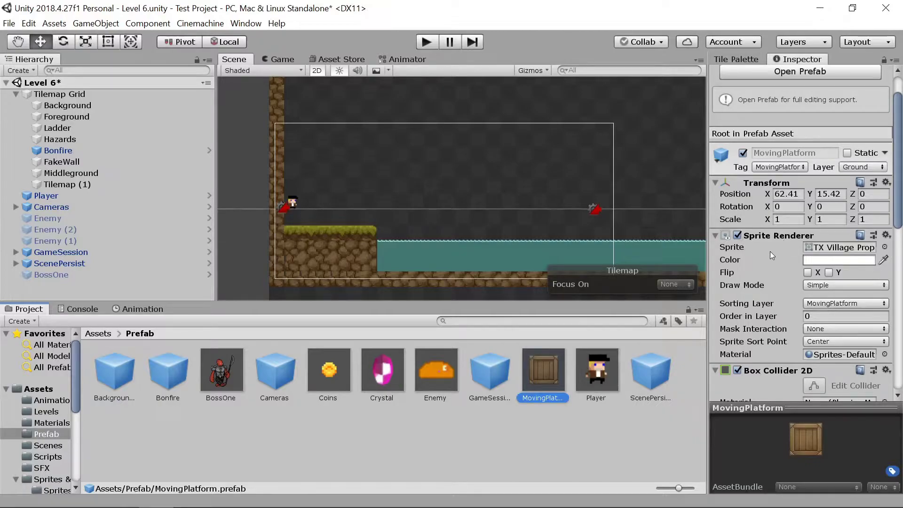
{"action": "scroll", "coordinate": [769, 252], "scroll_direction": "down", "scroll_amount": 3}
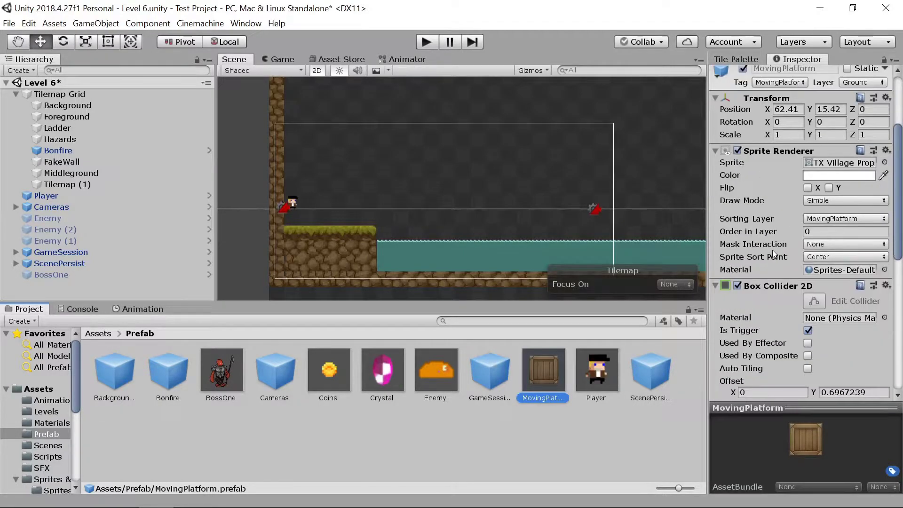
{"action": "scroll", "coordinate": [773, 254], "scroll_direction": "down", "scroll_amount": 3}
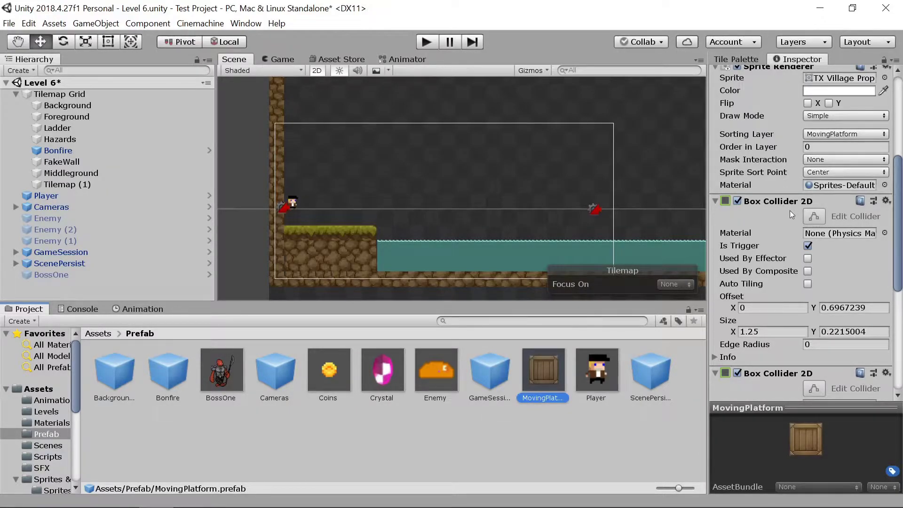
{"action": "scroll", "coordinate": [833, 266], "scroll_direction": "down", "scroll_amount": 3}
{"action": "scroll", "coordinate": [811, 301], "scroll_direction": "down", "scroll_amount": 1}
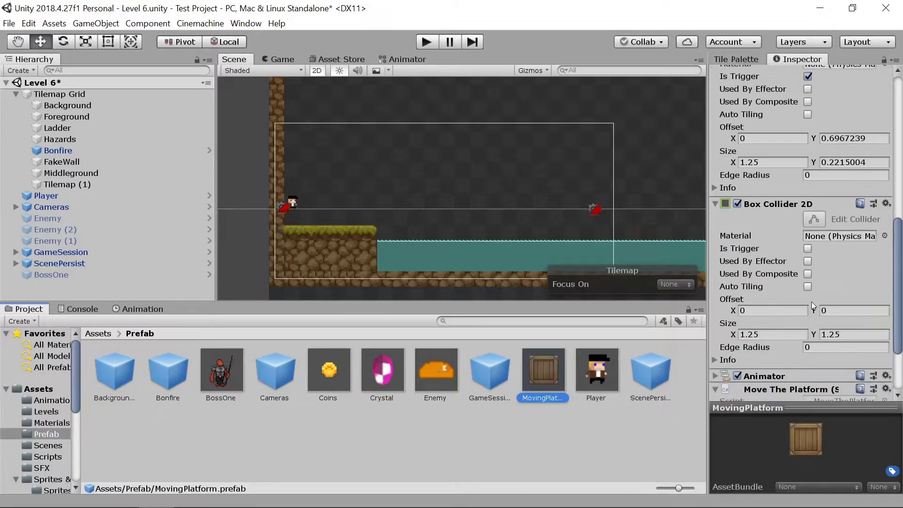
{"action": "scroll", "coordinate": [818, 292], "scroll_direction": "down", "scroll_amount": 2}
{"action": "scroll", "coordinate": [756, 252], "scroll_direction": "down", "scroll_amount": 1}
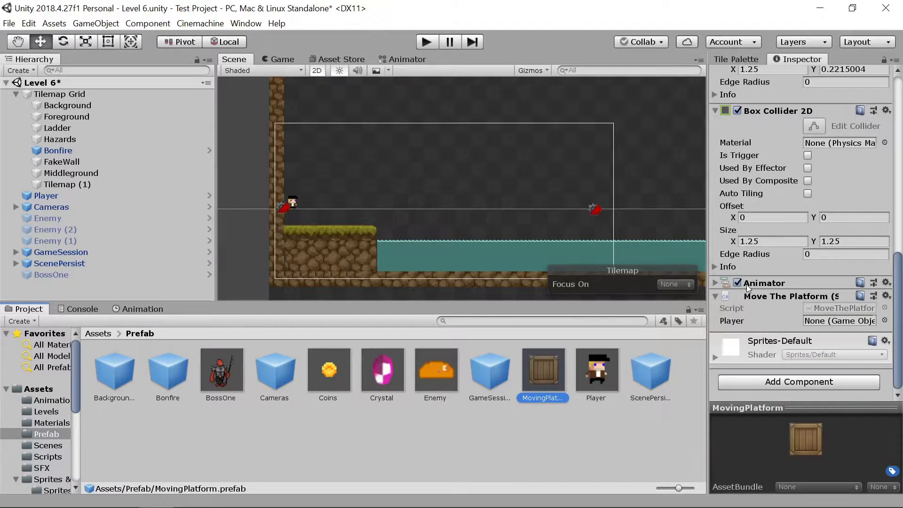
{"action": "right_click", "coordinate": [771, 281]}
{"action": "left_click", "coordinate": [782, 307]}
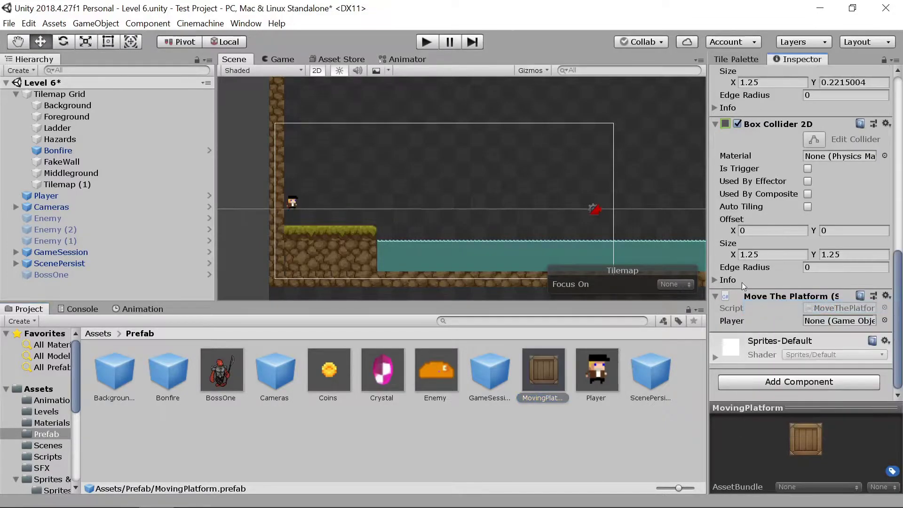
{"action": "left_click", "coordinate": [523, 372]}
{"action": "scroll", "coordinate": [851, 146], "scroll_direction": "up", "scroll_amount": 10}
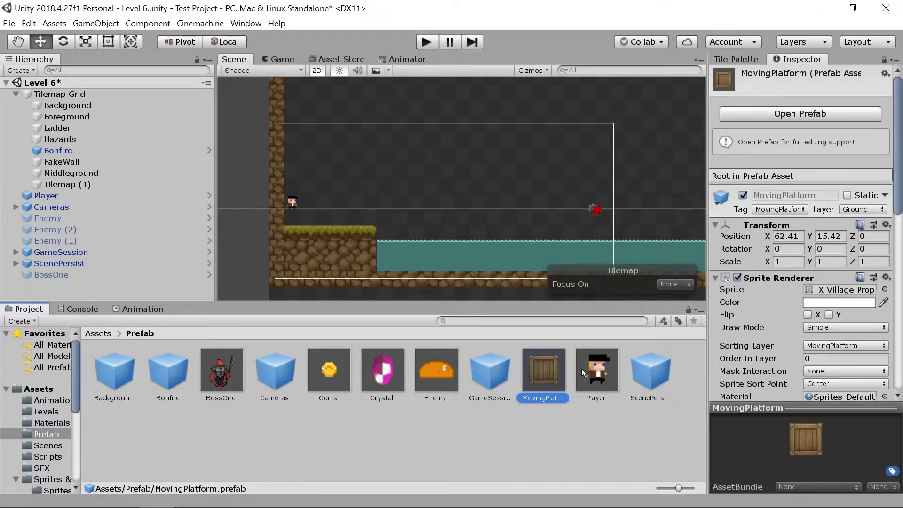
Drop a MovingPlatform crate into the scene and position it at X 57, Y -1.19 above the water
{"action": "left_click_drag", "start_coordinate": [549, 379], "coordinate": [396, 222]}
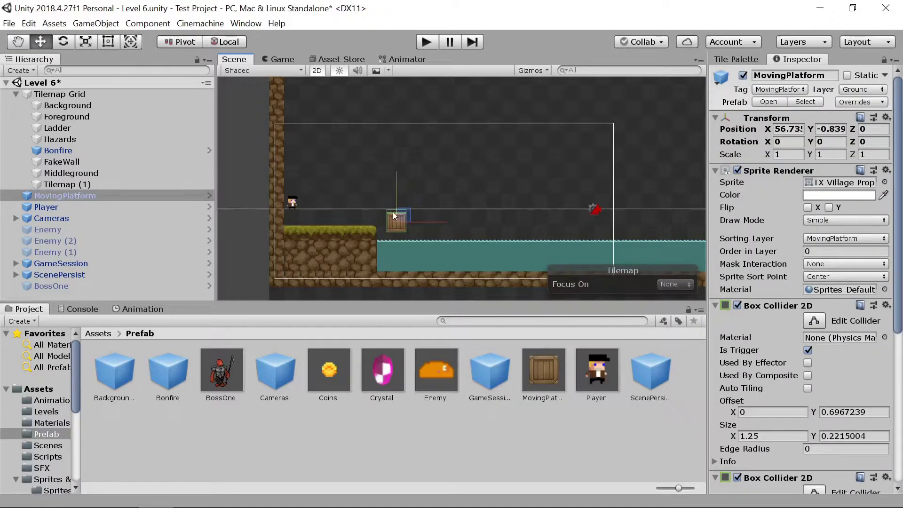
{"action": "scroll", "coordinate": [391, 205], "scroll_direction": "up", "scroll_amount": 1}
{"action": "scroll", "coordinate": [415, 260], "scroll_direction": "up", "scroll_amount": 3}
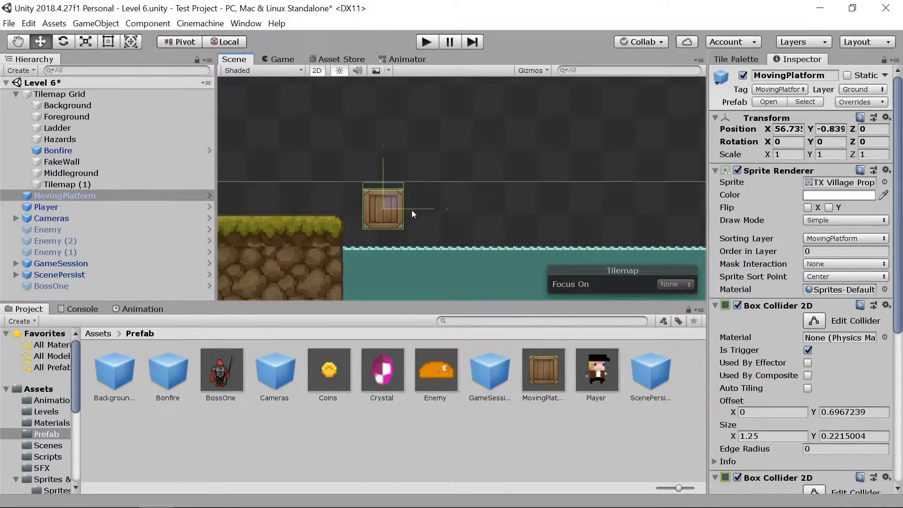
{"action": "left_click_drag", "start_coordinate": [382, 163], "coordinate": [381, 174]}
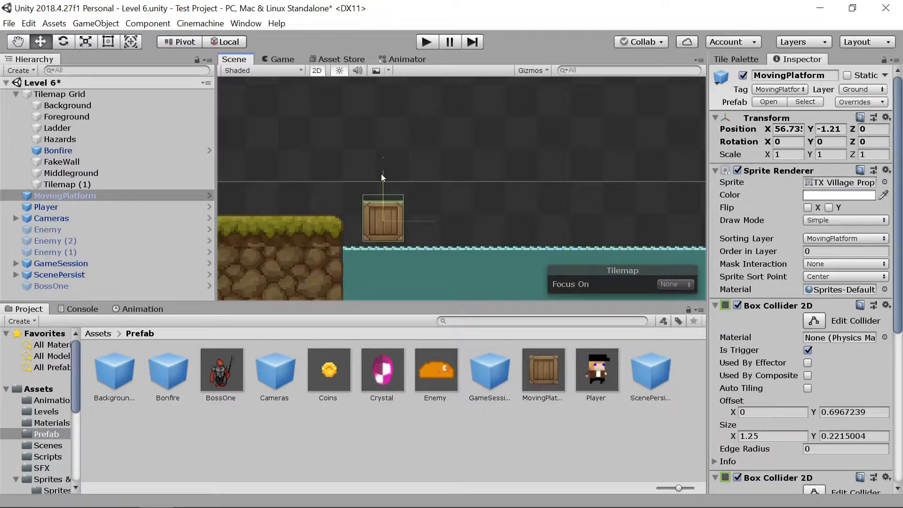
{"action": "left_click_drag", "start_coordinate": [432, 220], "coordinate": [442, 199]}
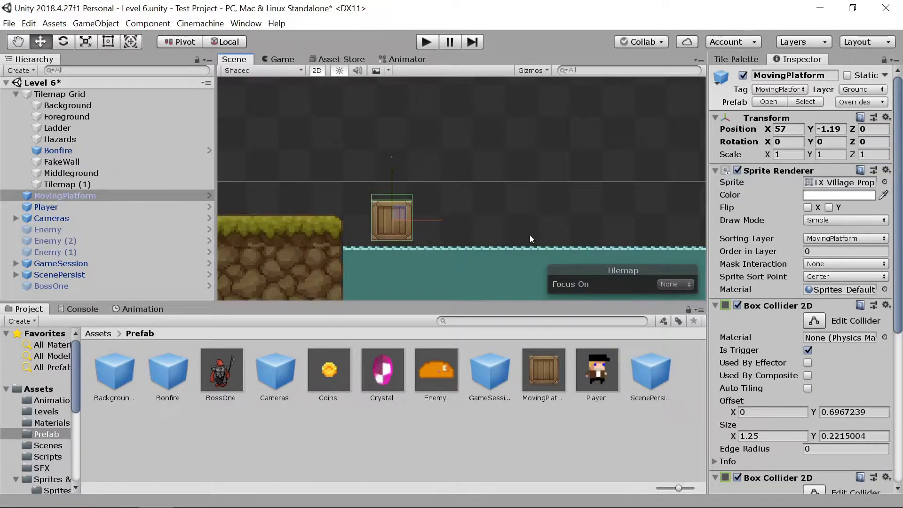
Add an Animator component to the scene's MovingPlatform crate and bring up its Animation window
{"action": "scroll", "coordinate": [799, 198], "scroll_direction": "down", "scroll_amount": 8}
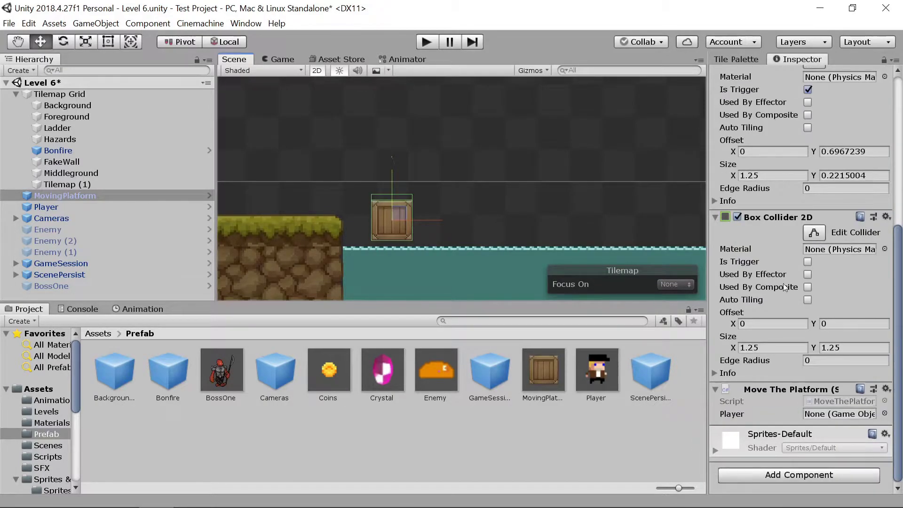
{"action": "left_click", "coordinate": [132, 196]}
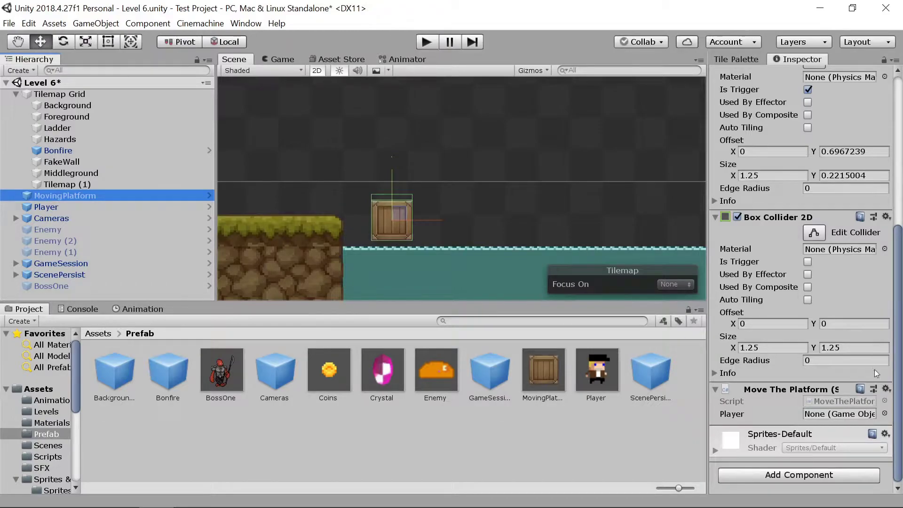
{"action": "left_click", "coordinate": [792, 473]}
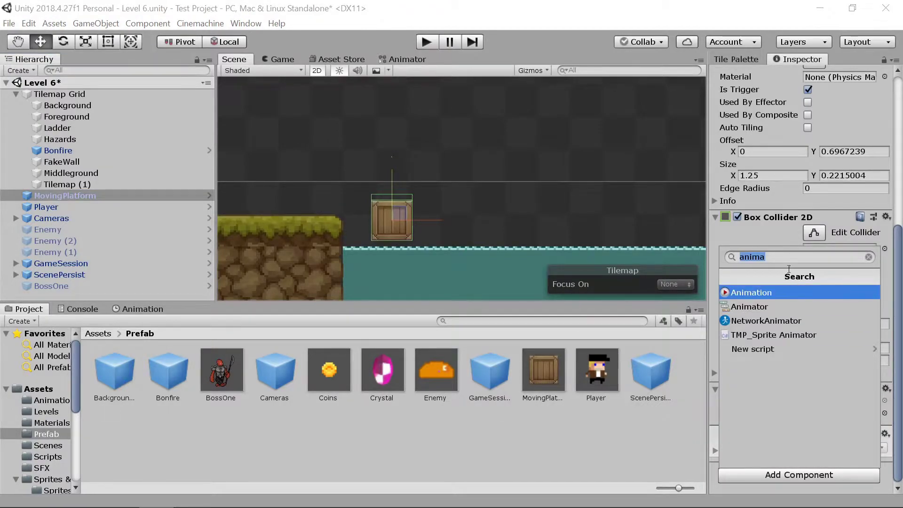
{"action": "left_click", "coordinate": [754, 306]}
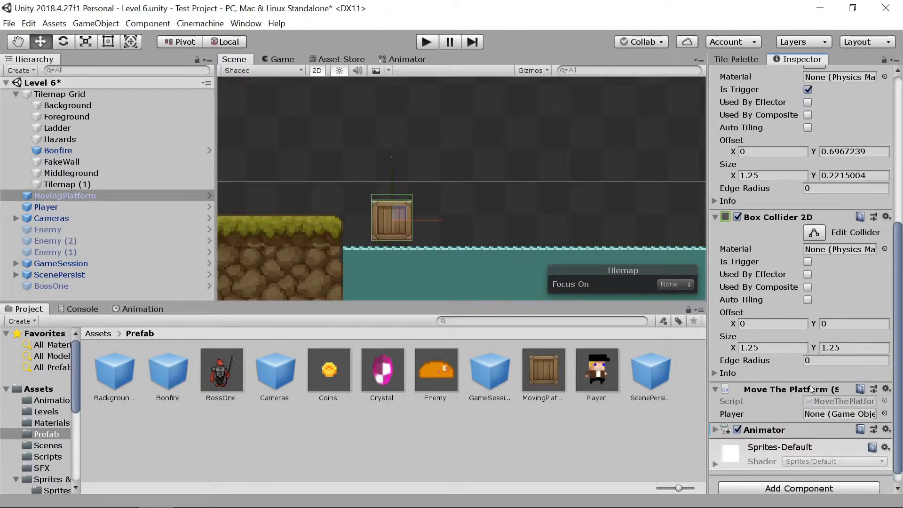
{"action": "left_click", "coordinate": [730, 427]}
{"action": "scroll", "coordinate": [730, 413], "scroll_direction": "down", "scroll_amount": 3}
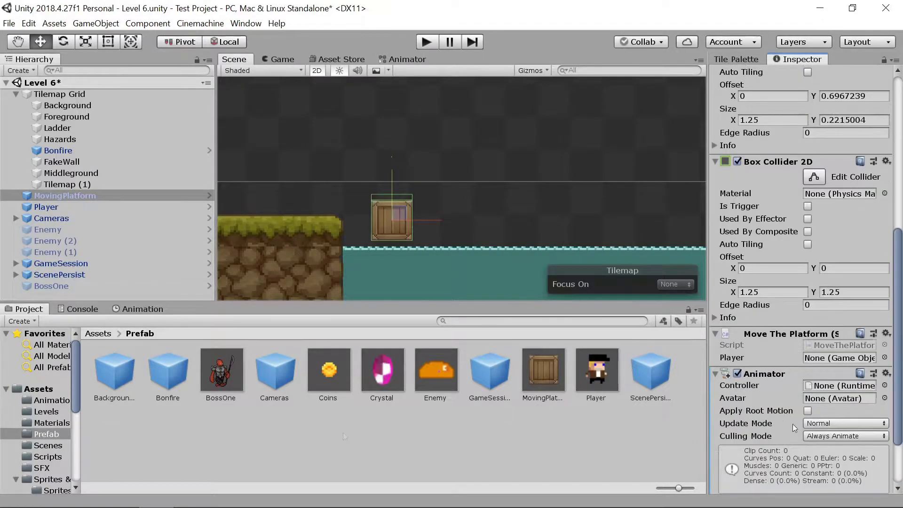
{"action": "left_click", "coordinate": [143, 309]}
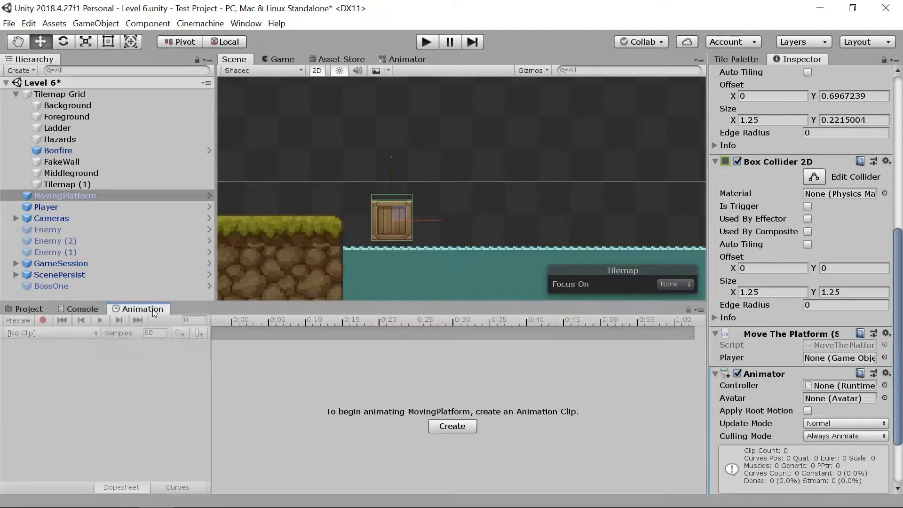
Save a new animation clip named 'MovingPlatform 34' in the Assets/Animations folder
{"action": "left_click", "coordinate": [455, 423]}
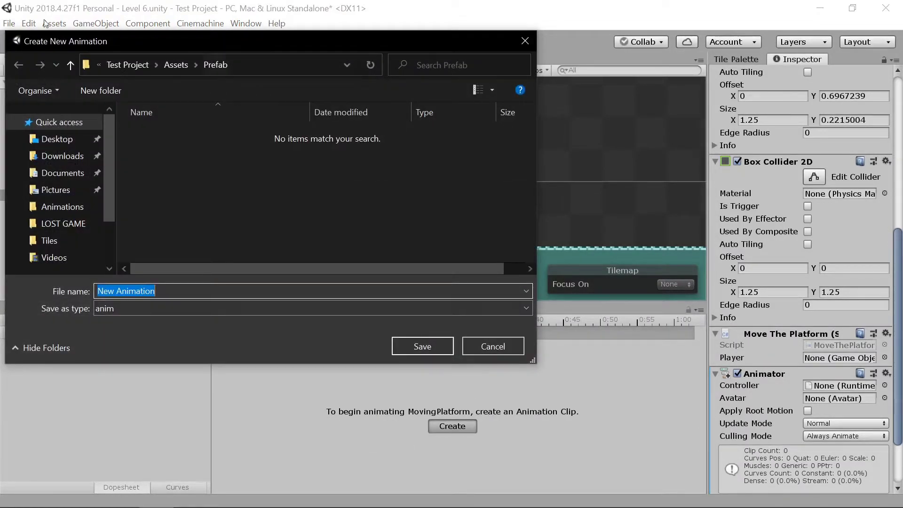
{"action": "left_click", "coordinate": [176, 64]}
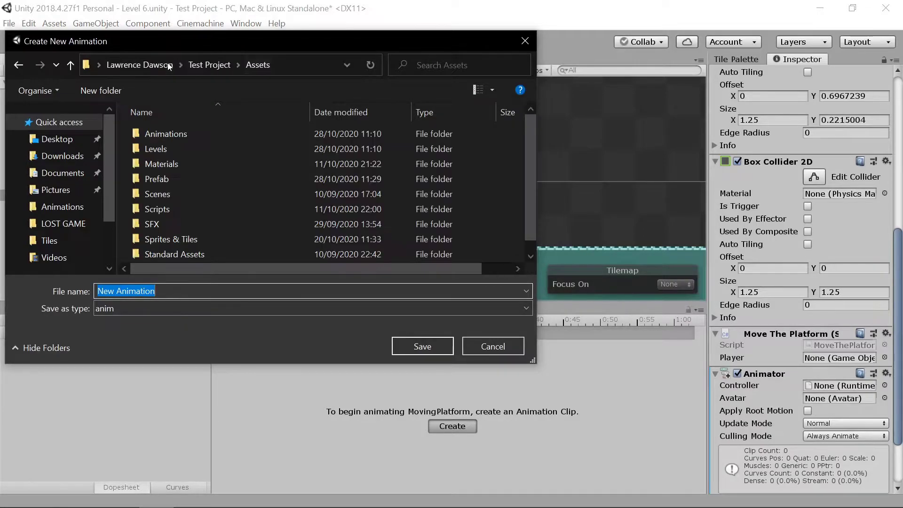
{"action": "double_click", "coordinate": [191, 134]}
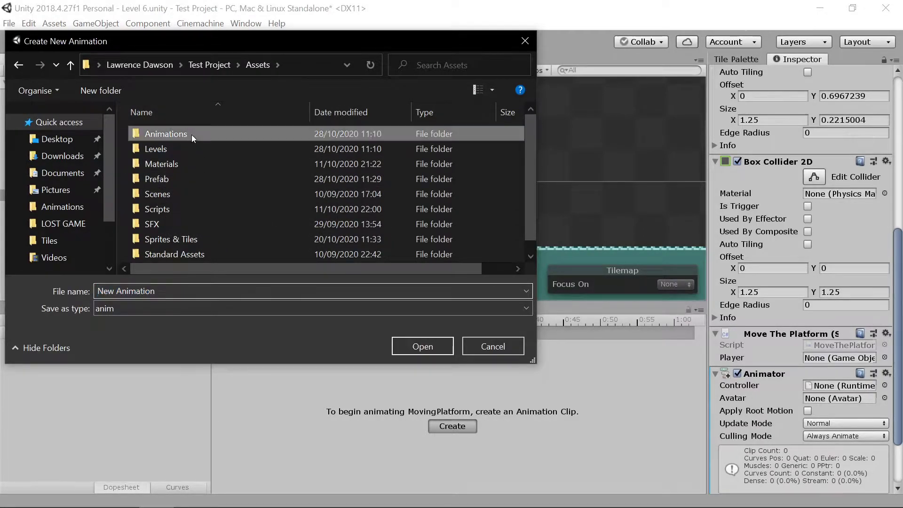
{"action": "left_click", "coordinate": [181, 291]}
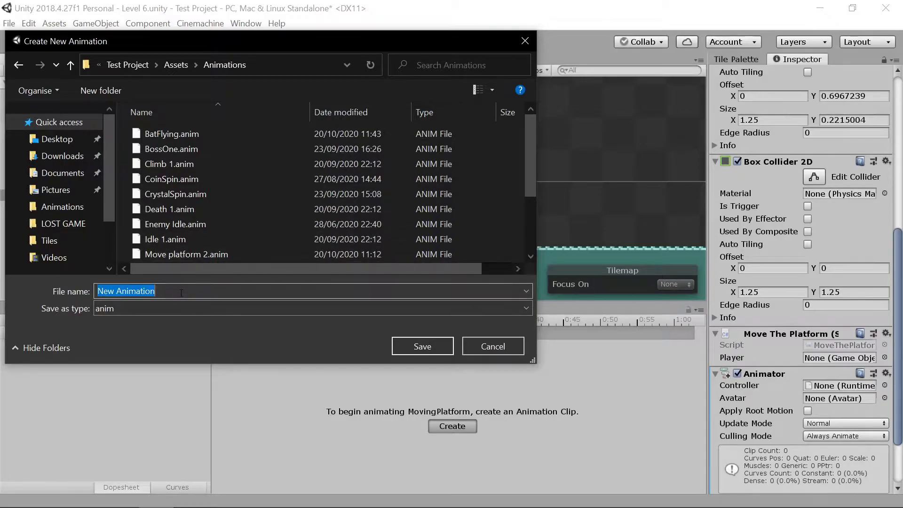
{"action": "type", "text": "MovingPls"}
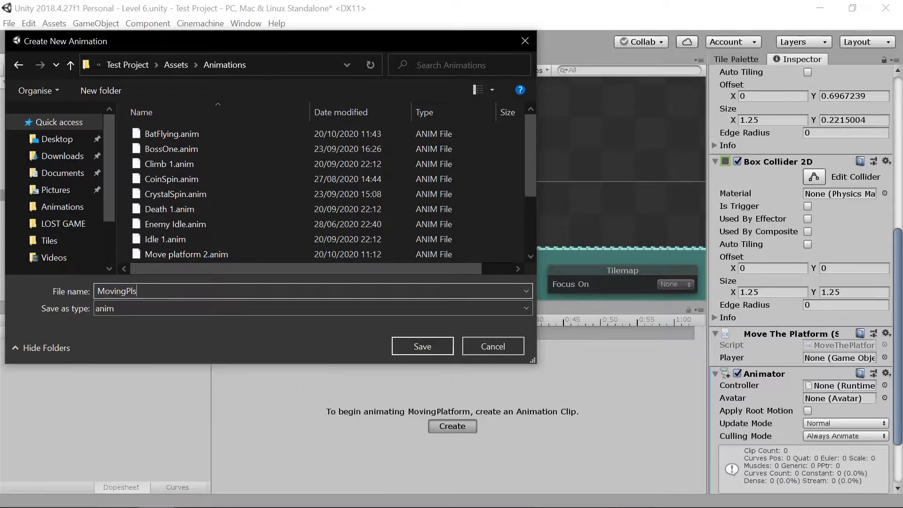
{"action": "key", "text": "BackSpace"}
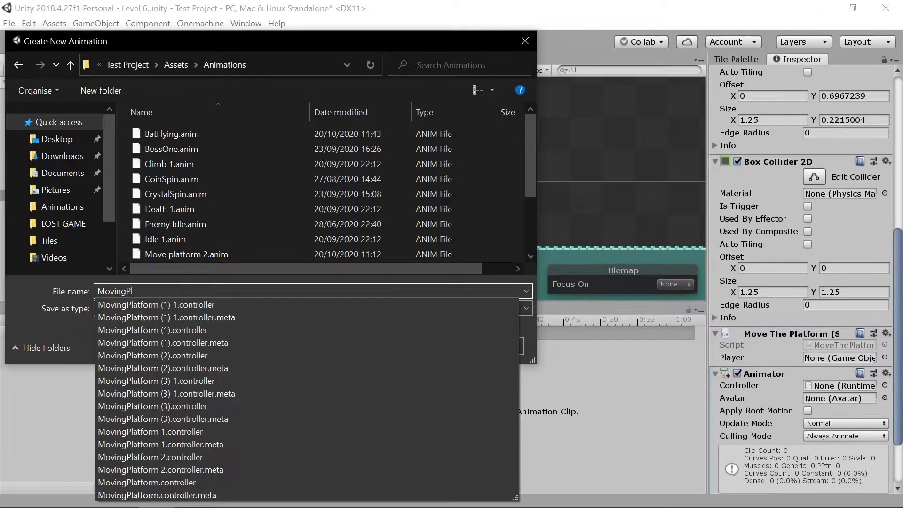
{"action": "type", "text": "atform "}
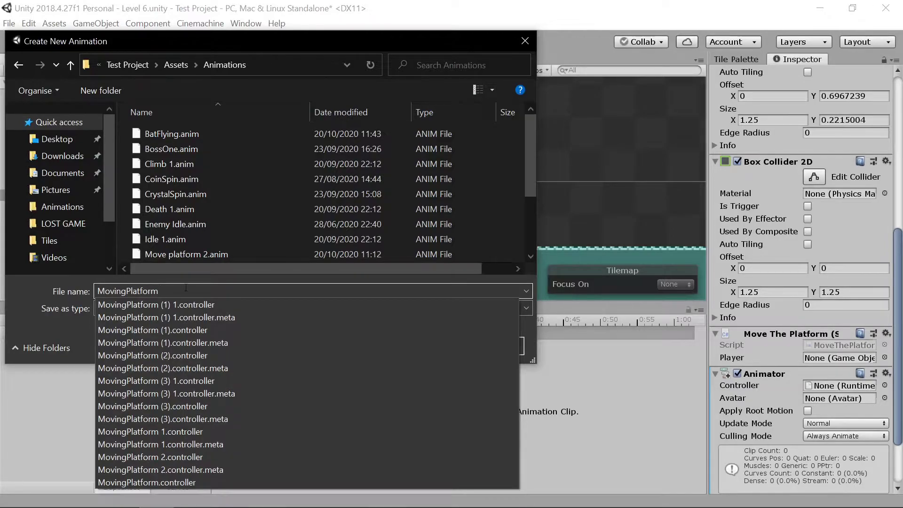
{"action": "type", "text": "34"}
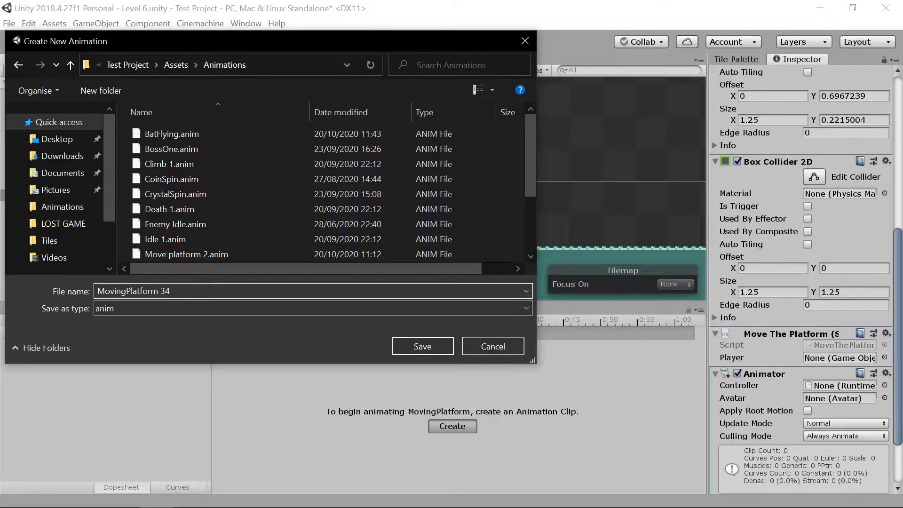
{"action": "key", "text": "Return"}
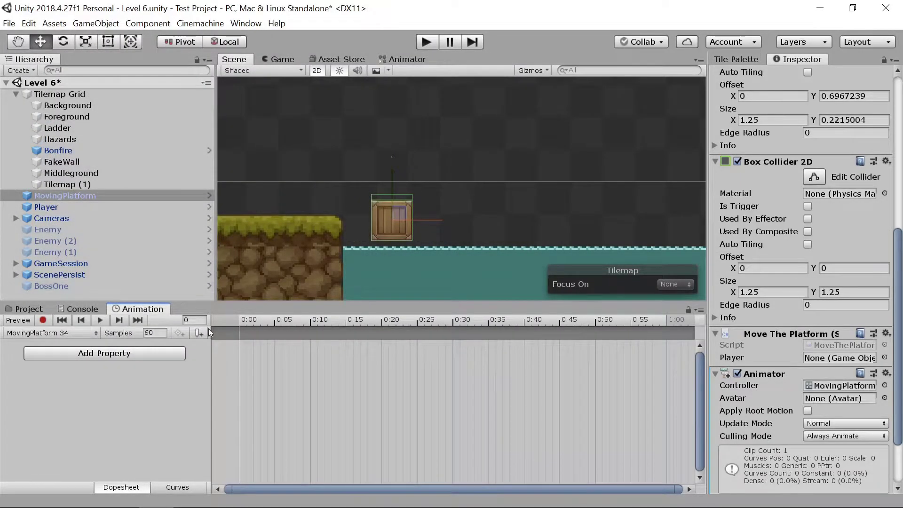
{"action": "scroll", "coordinate": [614, 367], "scroll_direction": "down", "scroll_amount": 10}
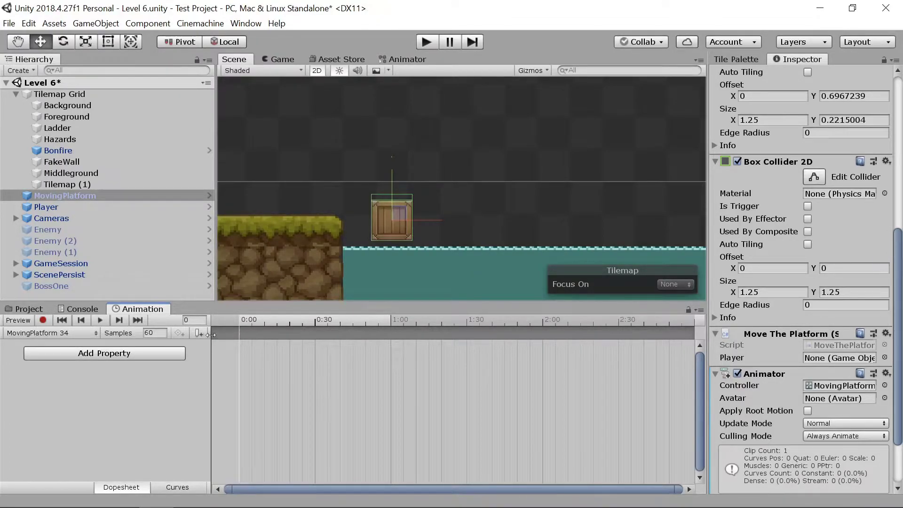
Record the crate's start position at 0:00 and slide it right over the water at 2:00
{"action": "left_click", "coordinate": [43, 319]}
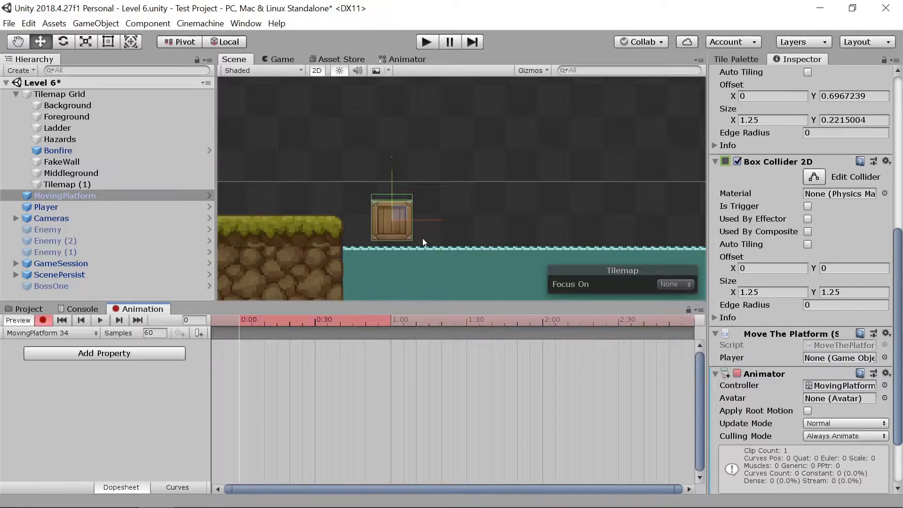
{"action": "left_click_drag", "start_coordinate": [433, 221], "coordinate": [422, 218]}
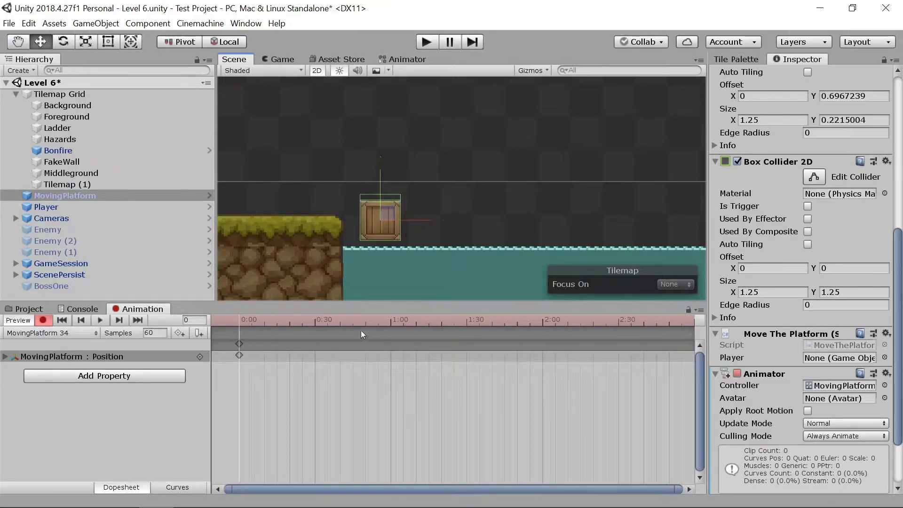
{"action": "left_click", "coordinate": [546, 322]}
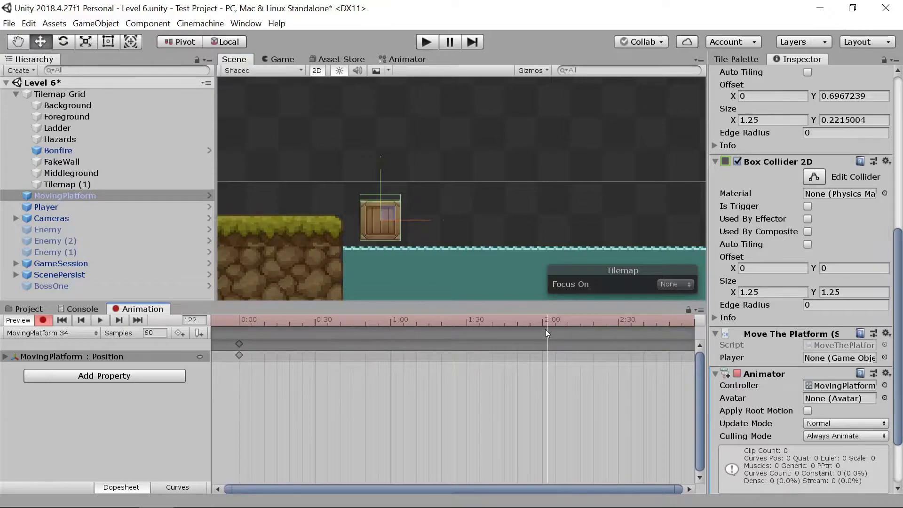
{"action": "left_click_drag", "start_coordinate": [413, 224], "coordinate": [606, 224]}
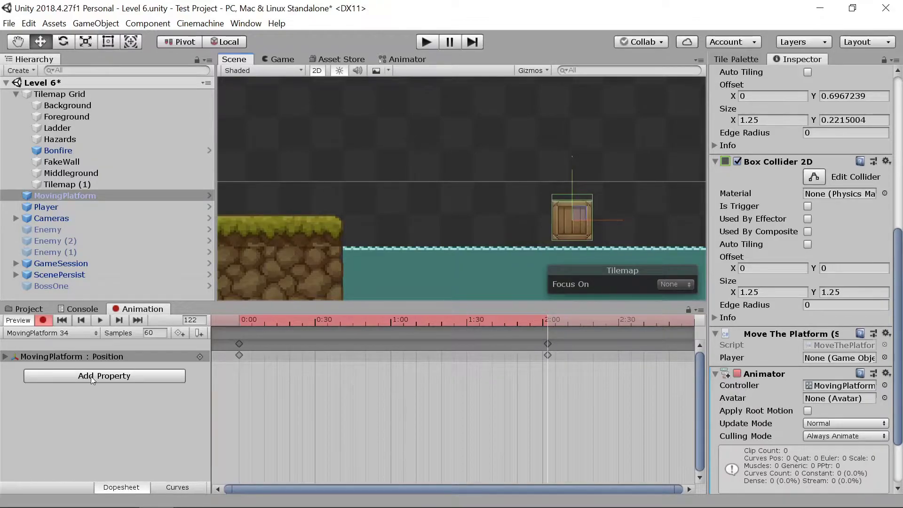
{"action": "left_click", "coordinate": [106, 318]}
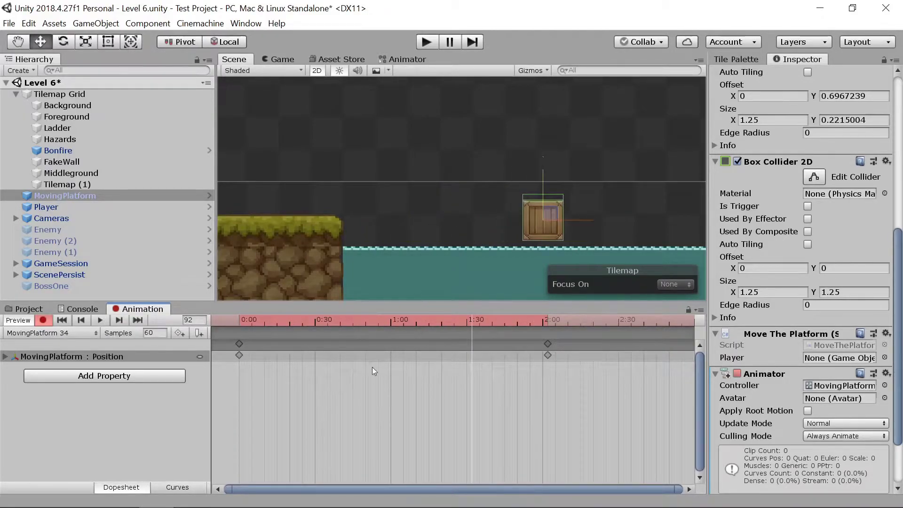
Copy the 0:00 position keys to 4:00 so the crate returns, and preview the loop
{"action": "left_click", "coordinate": [239, 355]}
{"action": "scroll", "coordinate": [464, 368], "scroll_direction": "down", "scroll_amount": 3}
{"action": "scroll", "coordinate": [620, 346], "scroll_direction": "down", "scroll_amount": 2}
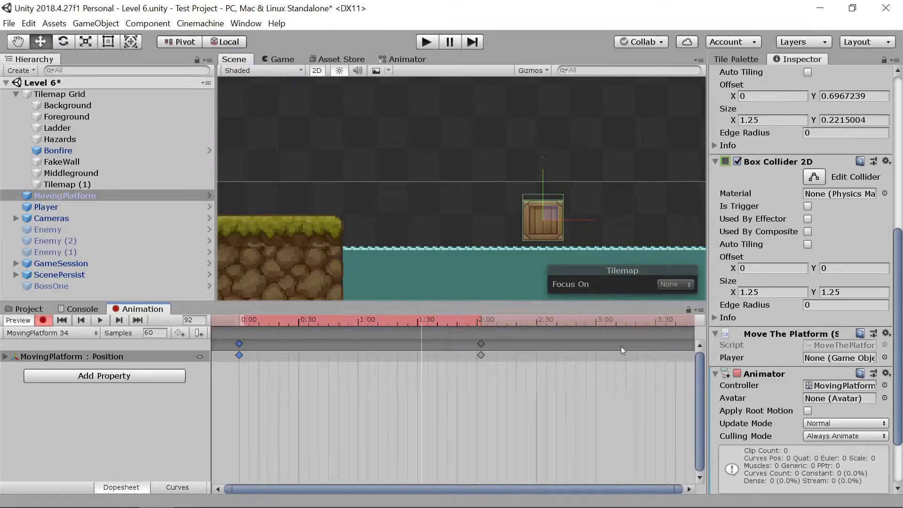
{"action": "scroll", "coordinate": [612, 355], "scroll_direction": "down", "scroll_amount": 1}
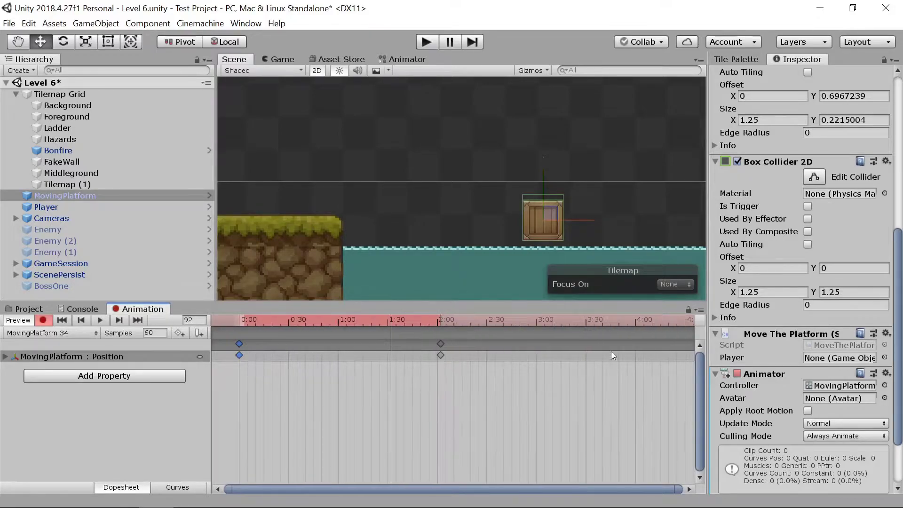
{"action": "left_click", "coordinate": [639, 322]}
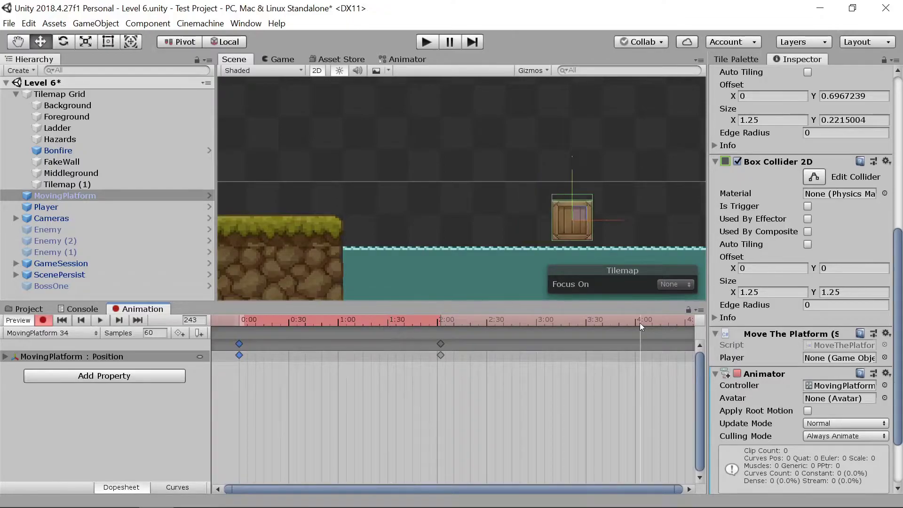
{"action": "key", "text": "ctrl+v"}
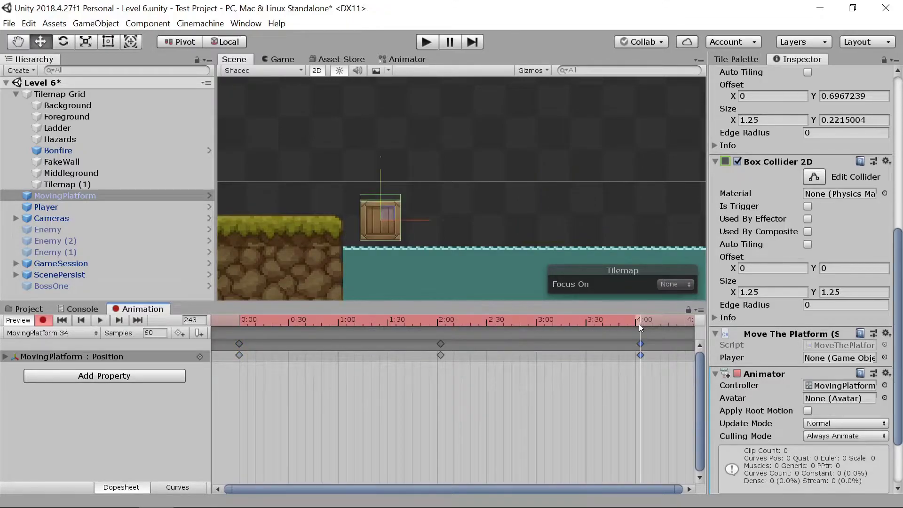
{"action": "left_click", "coordinate": [103, 320]}
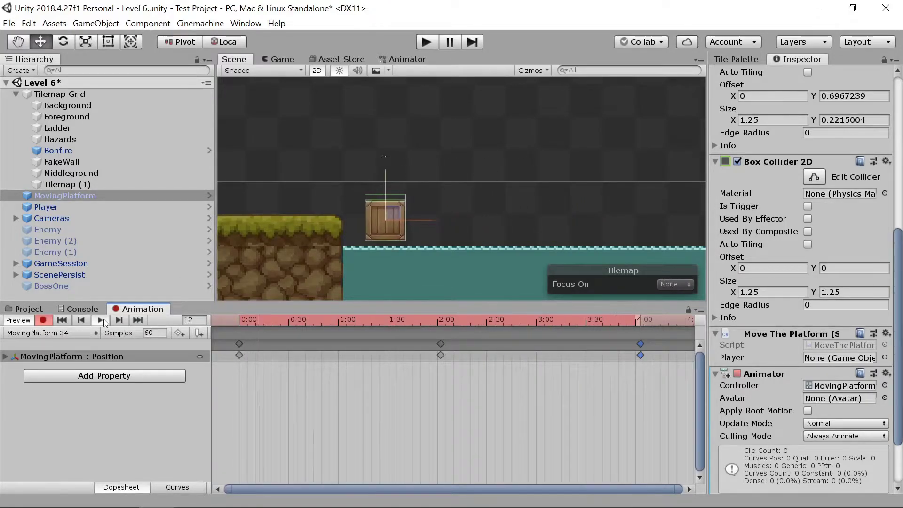
{"action": "left_click", "coordinate": [101, 320]}
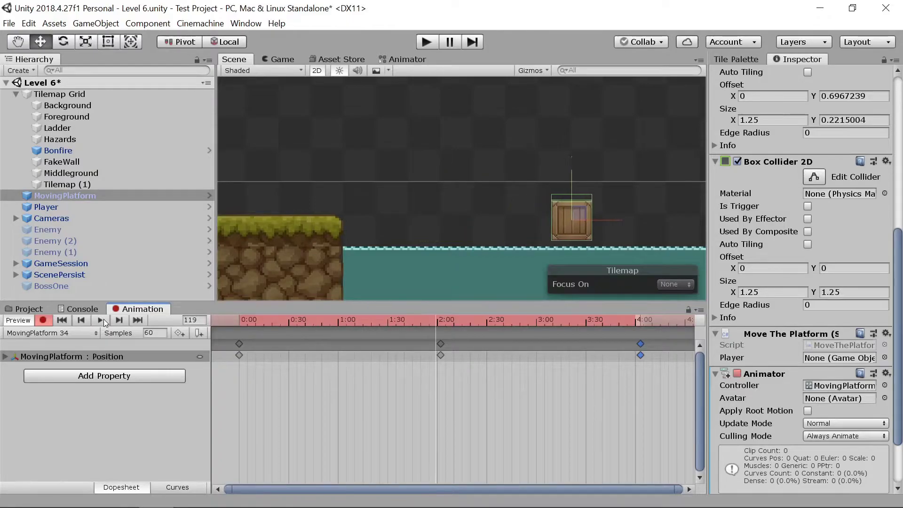
{"action": "left_click", "coordinate": [28, 309]}
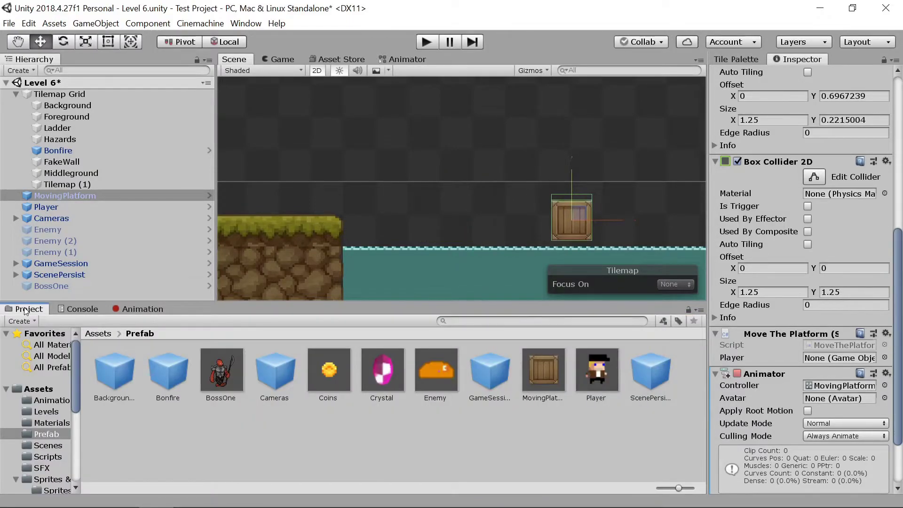
Save the scene, untick the crate's first Box Collider 2D, and run Level 6
{"action": "key", "text": "ctrl+s"}
{"action": "scroll", "coordinate": [747, 151], "scroll_direction": "up", "scroll_amount": 5}
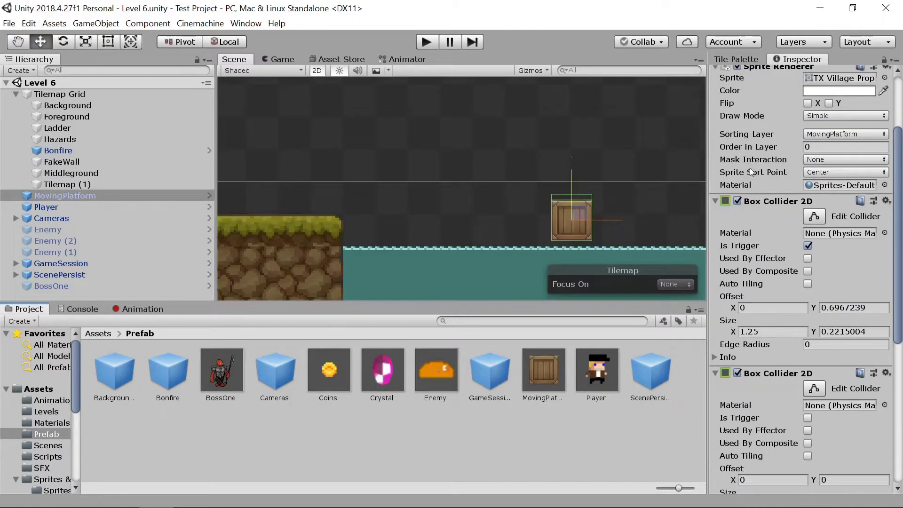
{"action": "scroll", "coordinate": [753, 227], "scroll_direction": "down", "scroll_amount": 2}
{"action": "scroll", "coordinate": [753, 227], "scroll_direction": "down", "scroll_amount": 4}
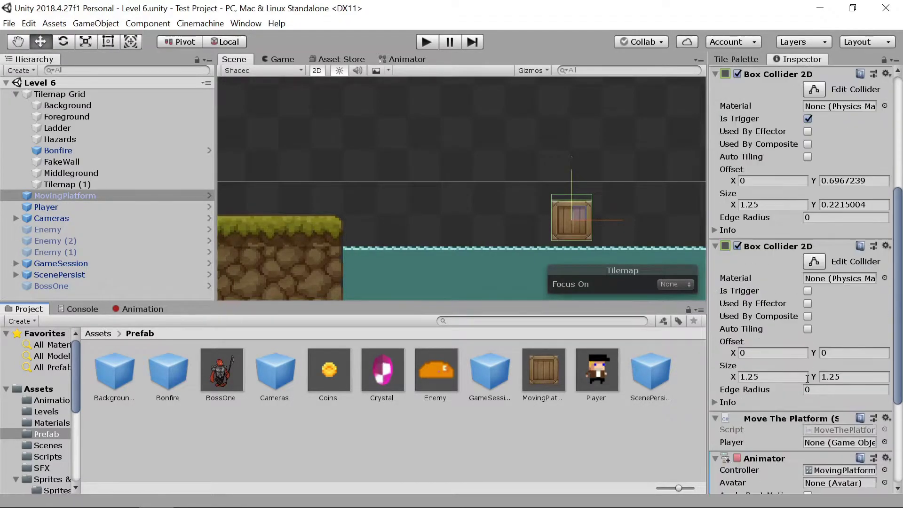
{"action": "scroll", "coordinate": [784, 354], "scroll_direction": "up", "scroll_amount": 6}
{"action": "left_click", "coordinate": [737, 201]}
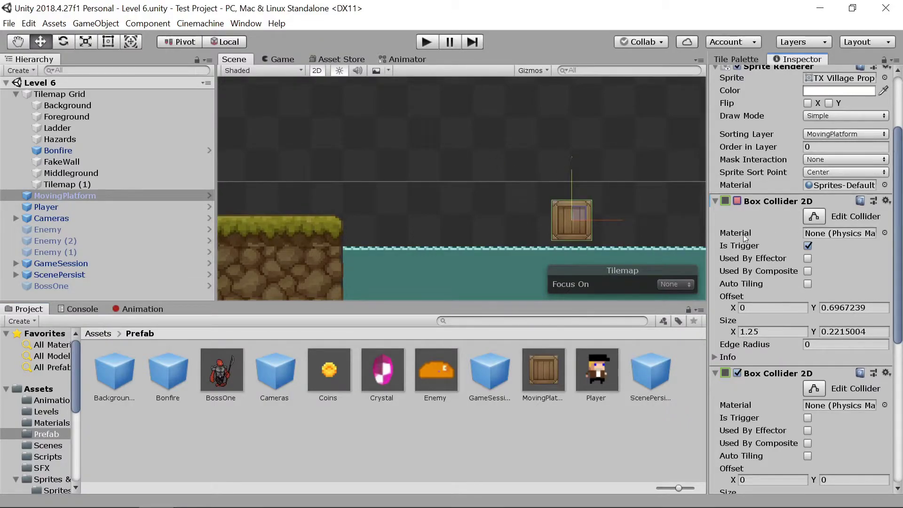
{"action": "left_click", "coordinate": [426, 42]}
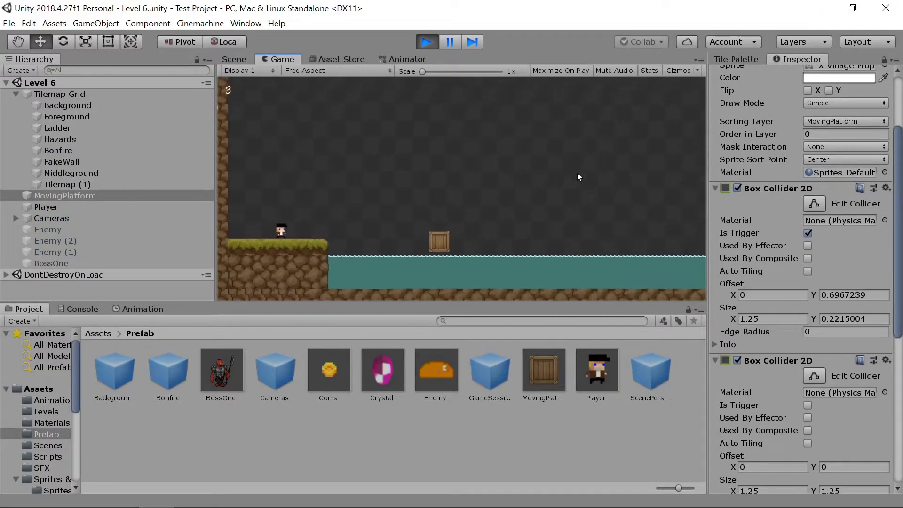
Walk and jump the player onto the moving crate, then stop Play mode
{"action": "key", "text": "Right"}
{"action": "key", "text": "space"}
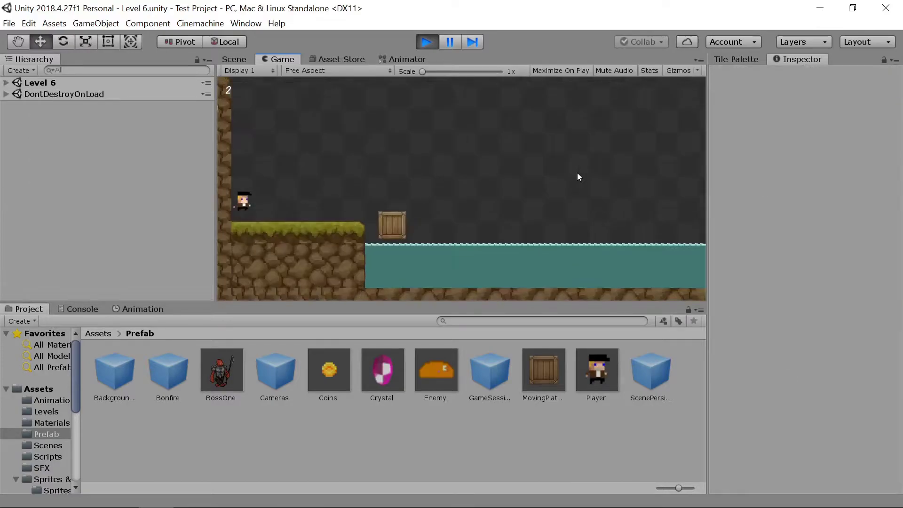
{"action": "key", "text": "Right"}
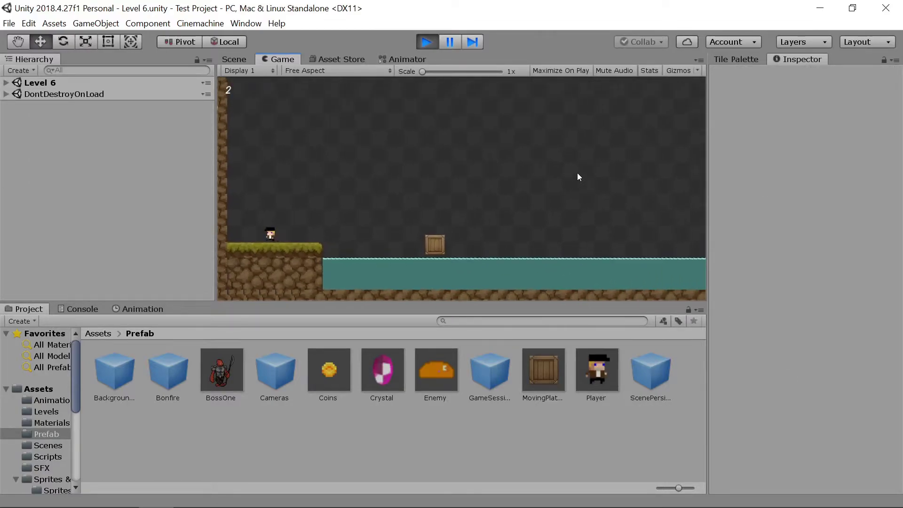
{"action": "key", "text": "Right"}
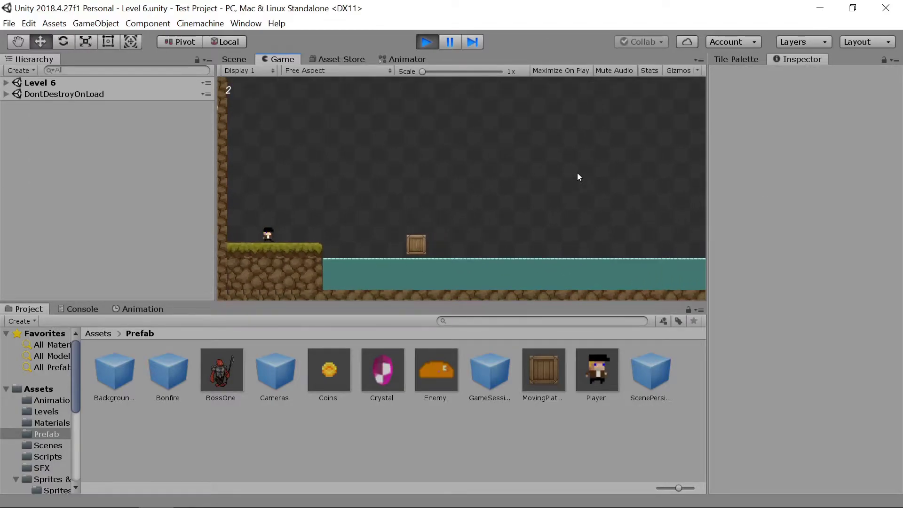
{"action": "key", "text": "space"}
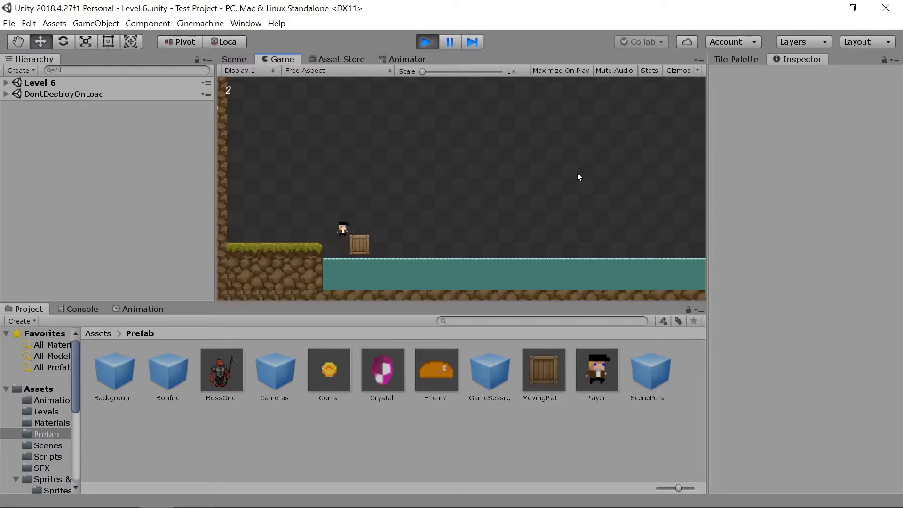
{"action": "left_click", "coordinate": [432, 44]}
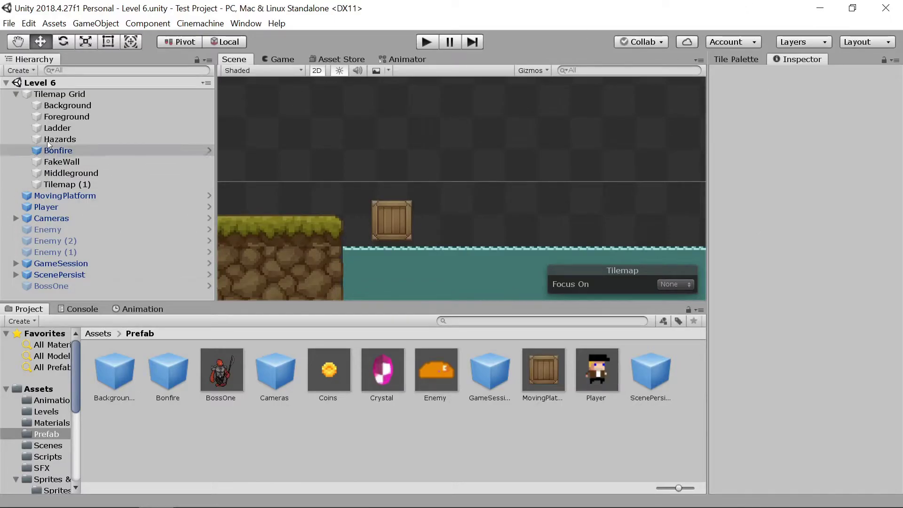
Enable MovingPlatform's trigger Box Collider 2D and inspect both collider shapes with Edit Collider
{"action": "left_click", "coordinate": [103, 196]}
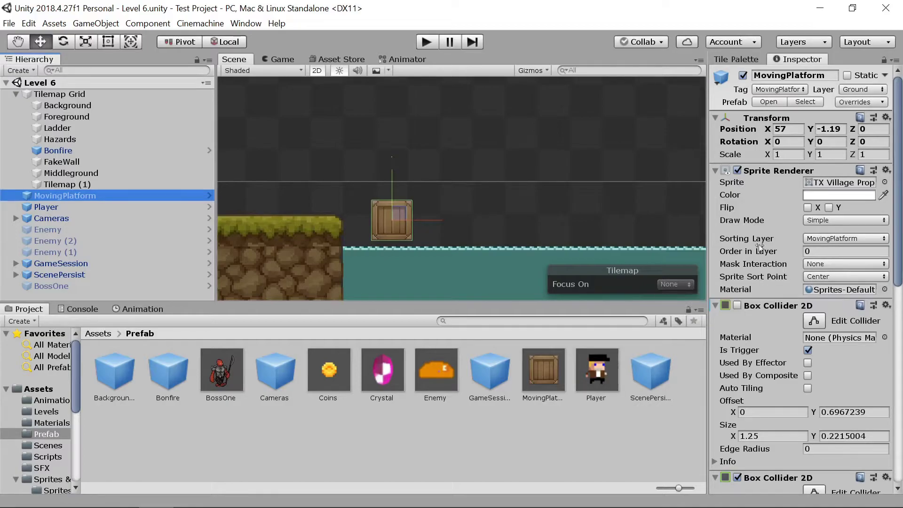
{"action": "scroll", "coordinate": [773, 263], "scroll_direction": "down", "scroll_amount": 2}
{"action": "scroll", "coordinate": [771, 255], "scroll_direction": "down", "scroll_amount": 3}
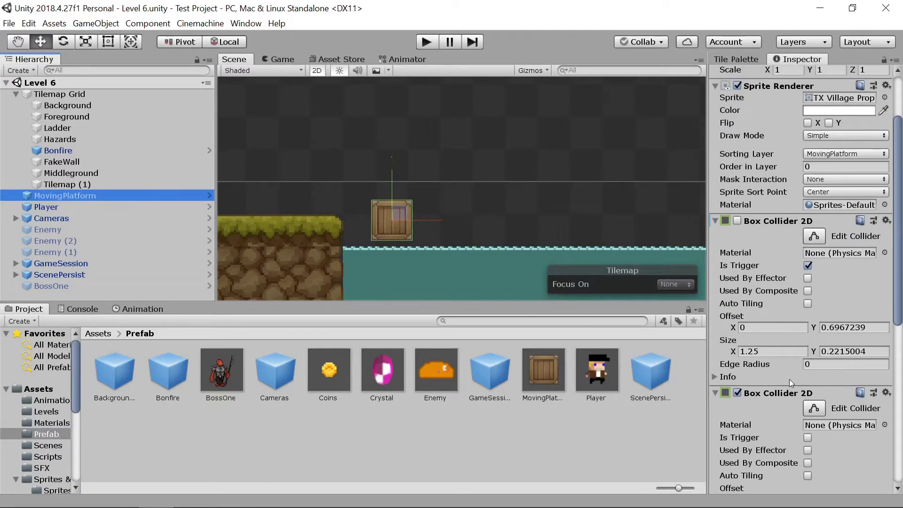
{"action": "left_click", "coordinate": [819, 411]}
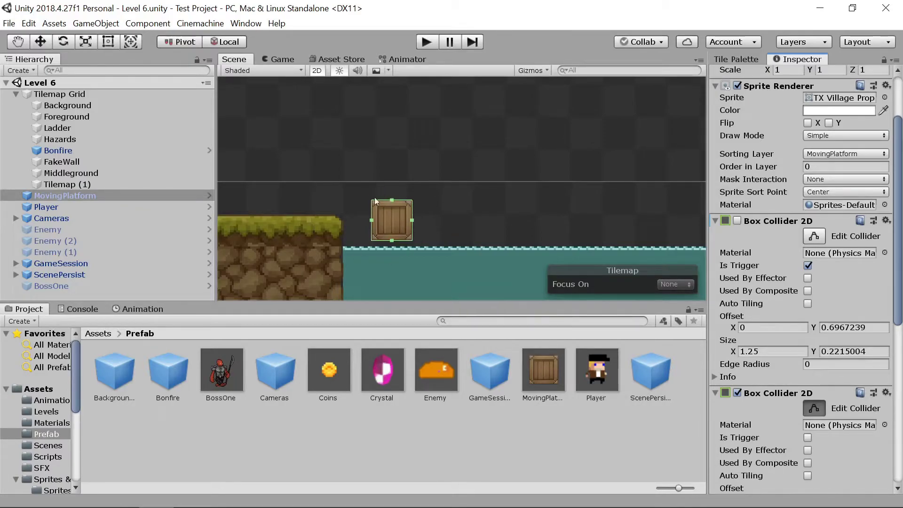
{"action": "left_click", "coordinate": [818, 404]}
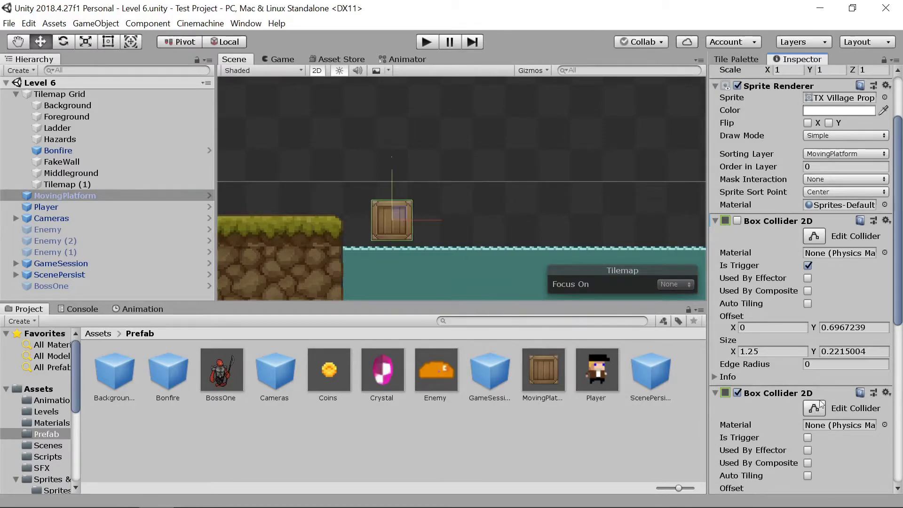
{"action": "left_click", "coordinate": [736, 220]}
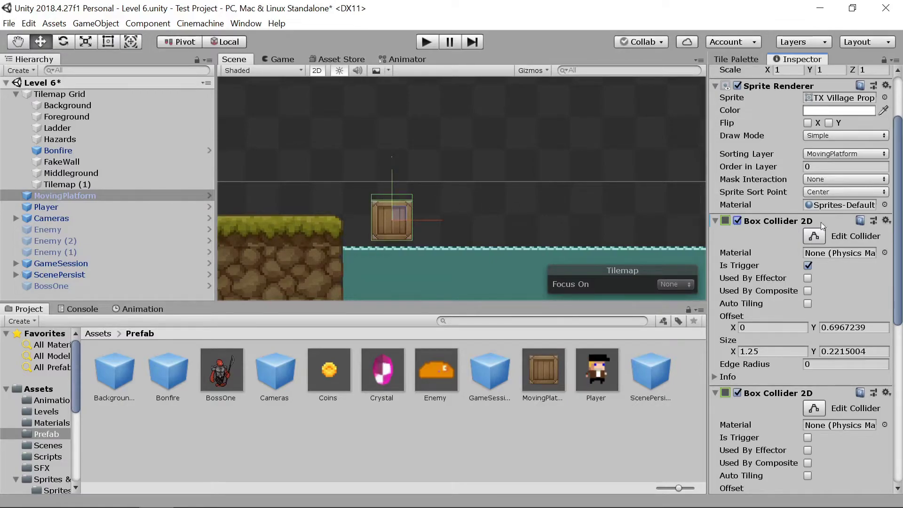
{"action": "left_click", "coordinate": [815, 236]}
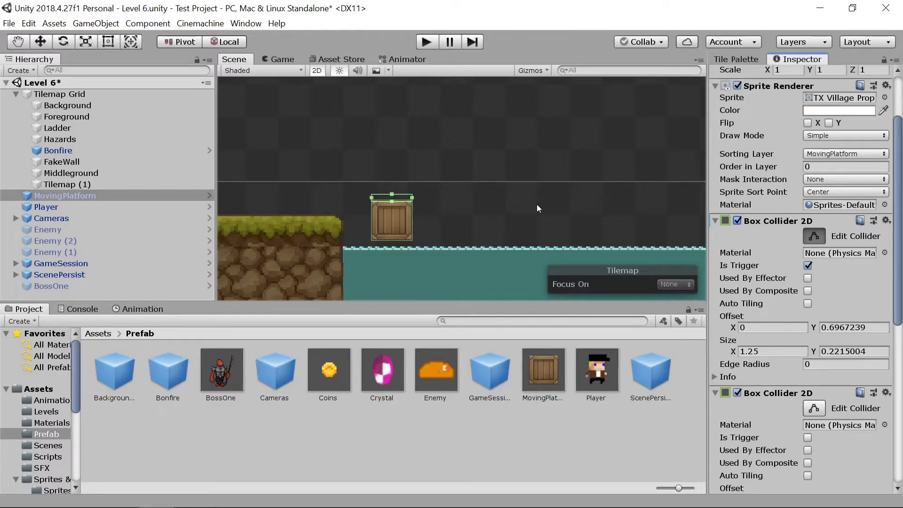
{"action": "left_click", "coordinate": [815, 236]}
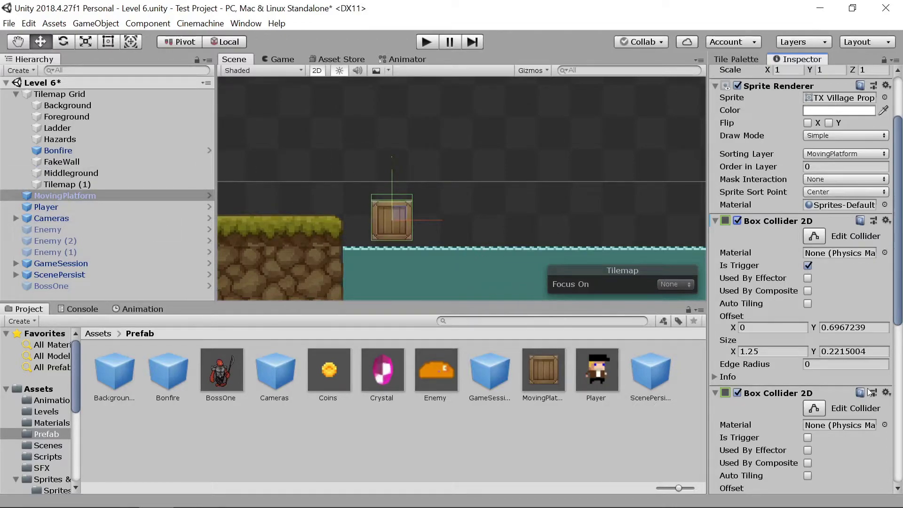
{"action": "scroll", "coordinate": [800, 310], "scroll_direction": "down", "scroll_amount": 5}
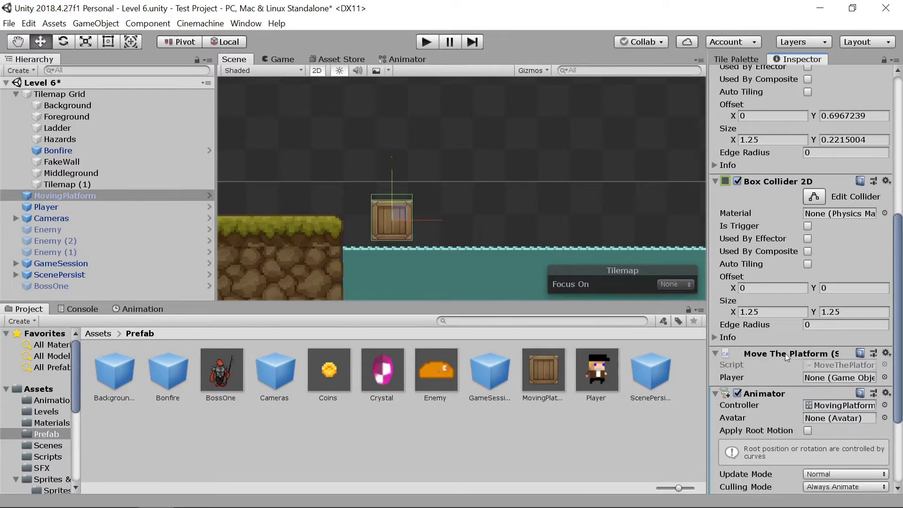
{"action": "key", "text": "q"}
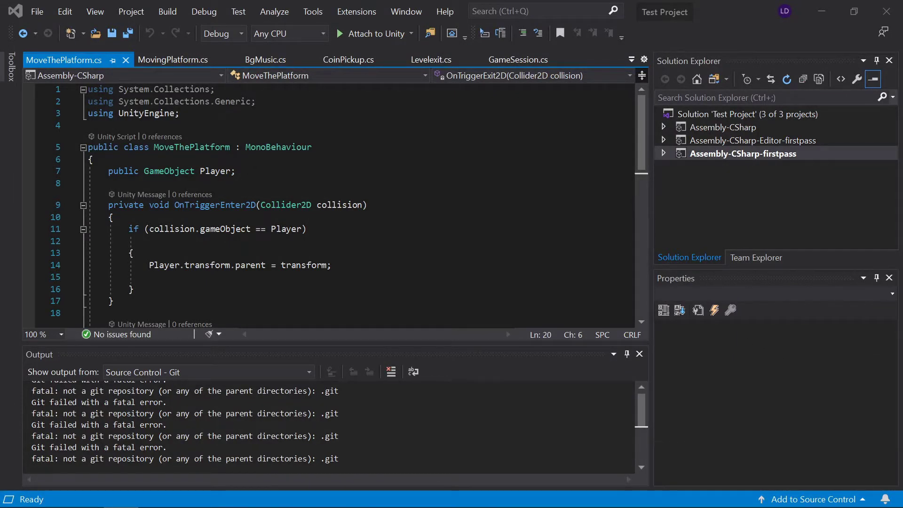
Read the OnTriggerEnter2D code in MoveThePlatform.cs that parents the Player via transform.parent
{"action": "scroll", "coordinate": [329, 206], "scroll_direction": "down", "scroll_amount": 1}
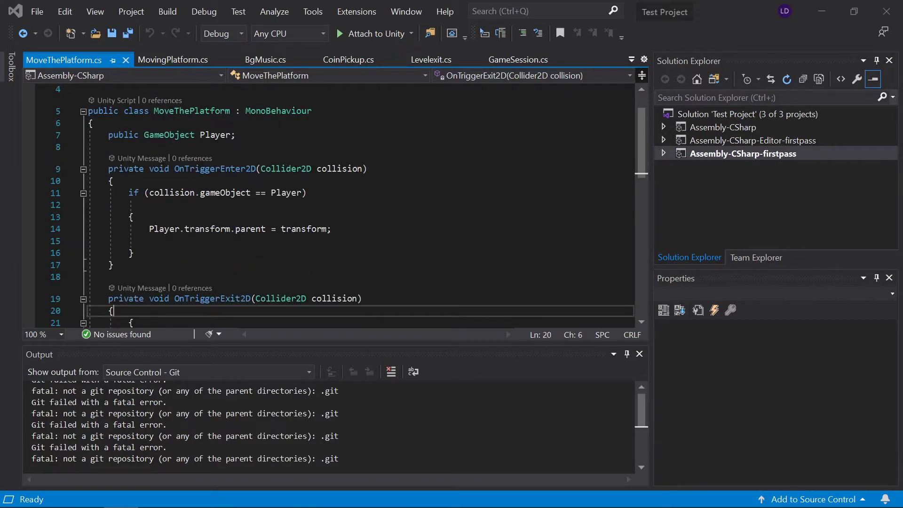
{"action": "mouse_move", "coordinate": [207, 169]}
{"action": "mouse_move", "coordinate": [270, 224]}
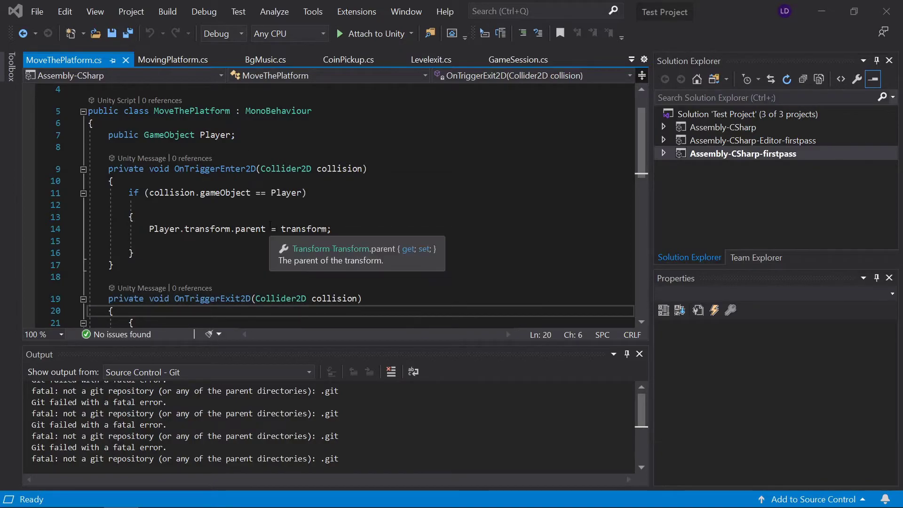
{"action": "key", "text": "alt+Tab"}
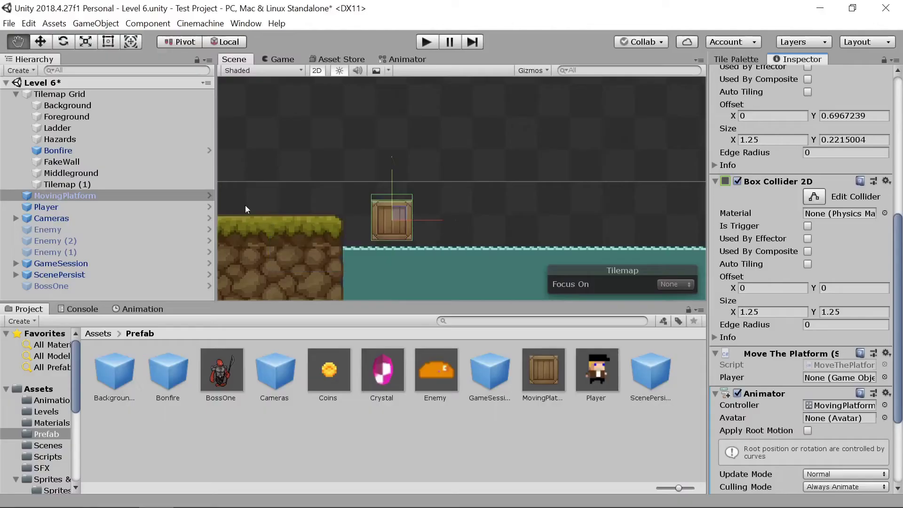
{"action": "left_click", "coordinate": [91, 205]}
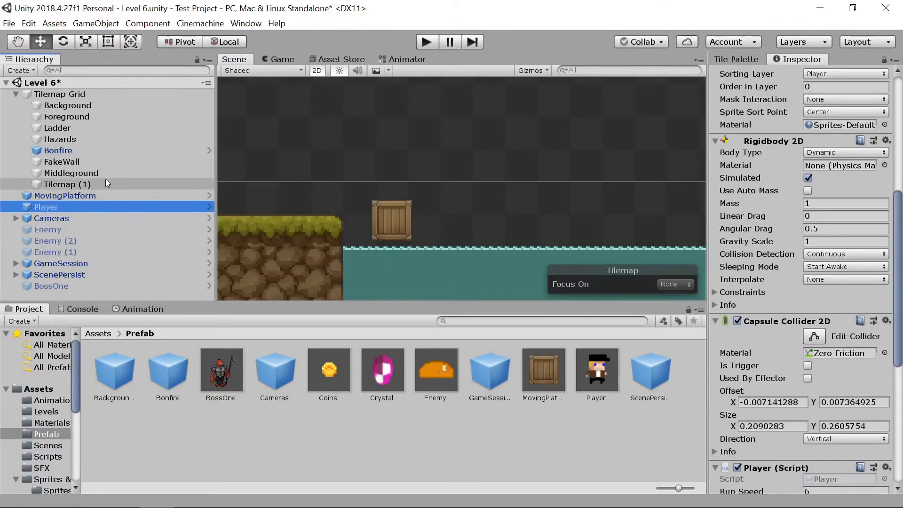
{"action": "left_click", "coordinate": [102, 190]}
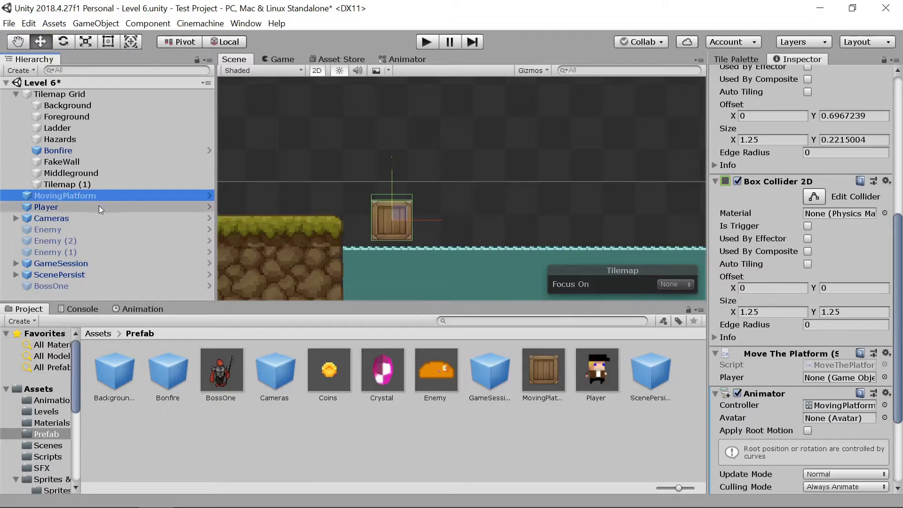
{"action": "left_click", "coordinate": [99, 205]}
{"action": "left_click", "coordinate": [105, 195]}
{"action": "left_click", "coordinate": [103, 205]}
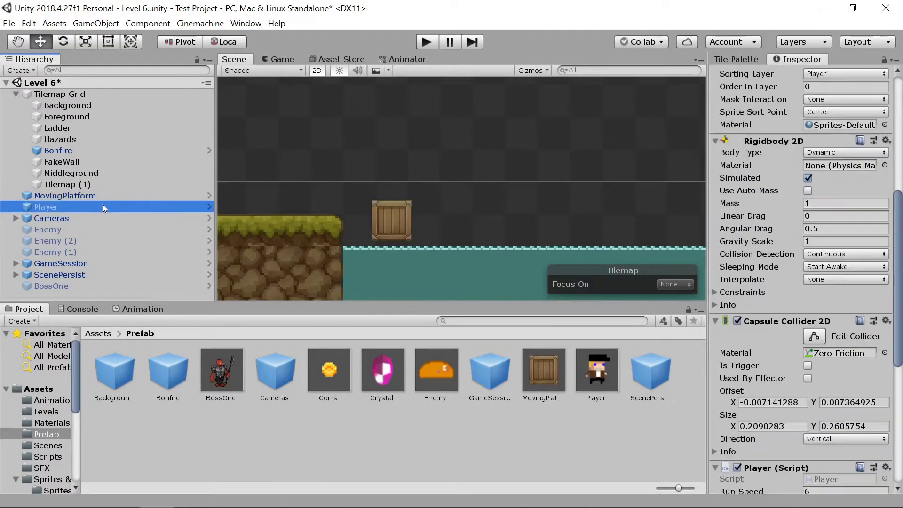
{"action": "left_click", "coordinate": [135, 195]}
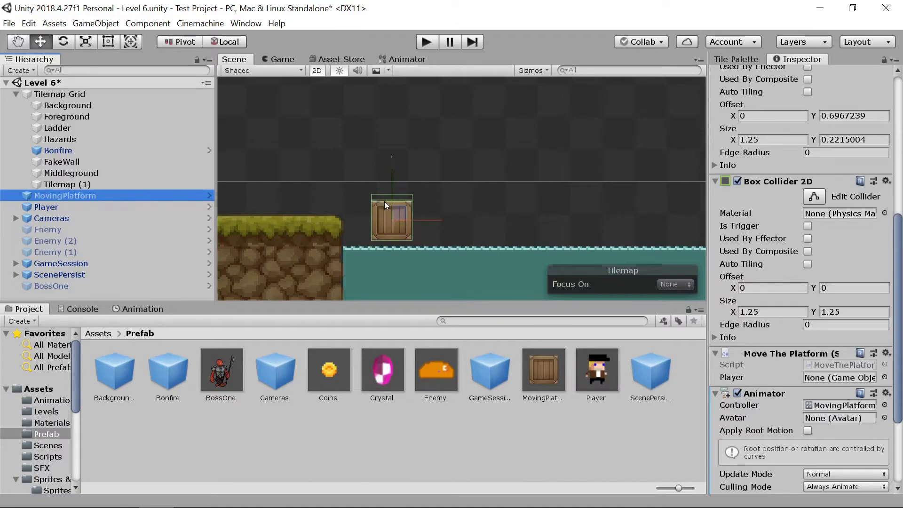
{"action": "left_click", "coordinate": [60, 207]}
{"action": "left_click", "coordinate": [83, 195]}
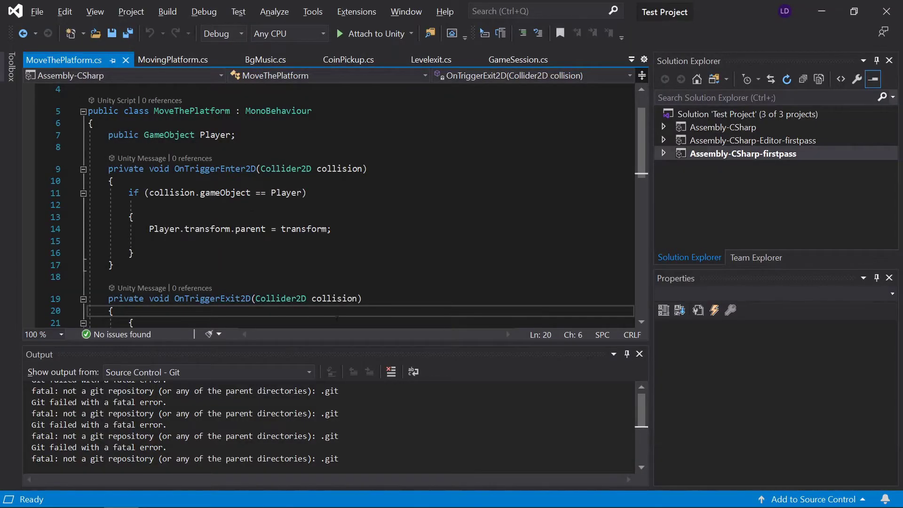
Scroll MoveThePlatform.cs to OnTriggerExit2D, which sets Player.transform.parent to null
{"action": "scroll", "coordinate": [296, 290], "scroll_direction": "down", "scroll_amount": 2}
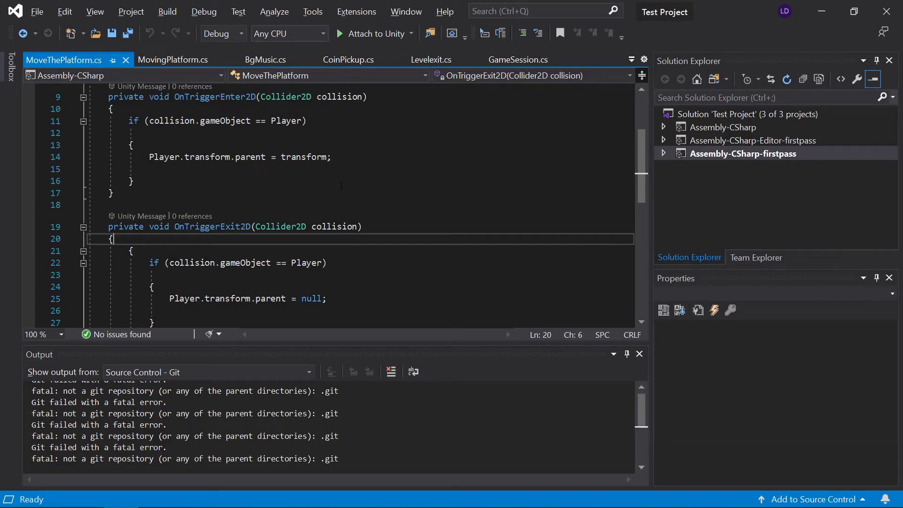
{"action": "scroll", "coordinate": [341, 185], "scroll_direction": "down", "scroll_amount": 1}
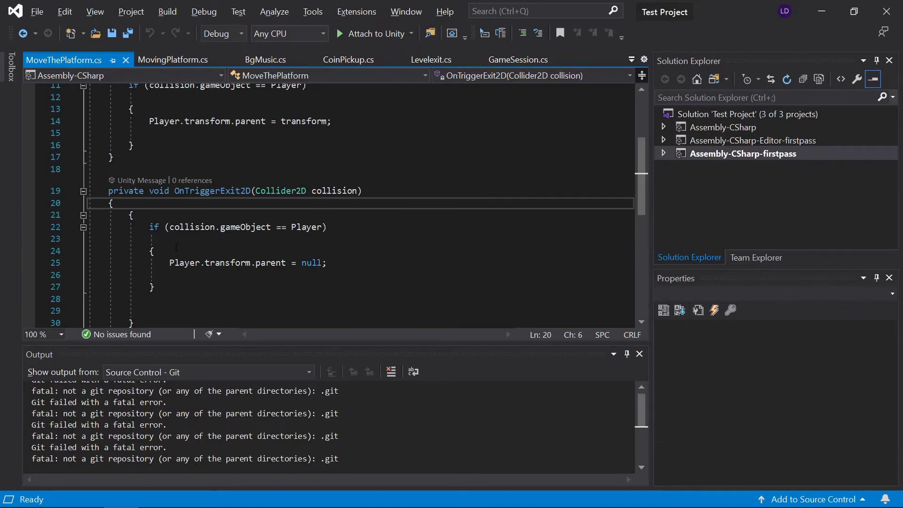
{"action": "scroll", "coordinate": [176, 247], "scroll_direction": "down", "scroll_amount": 1}
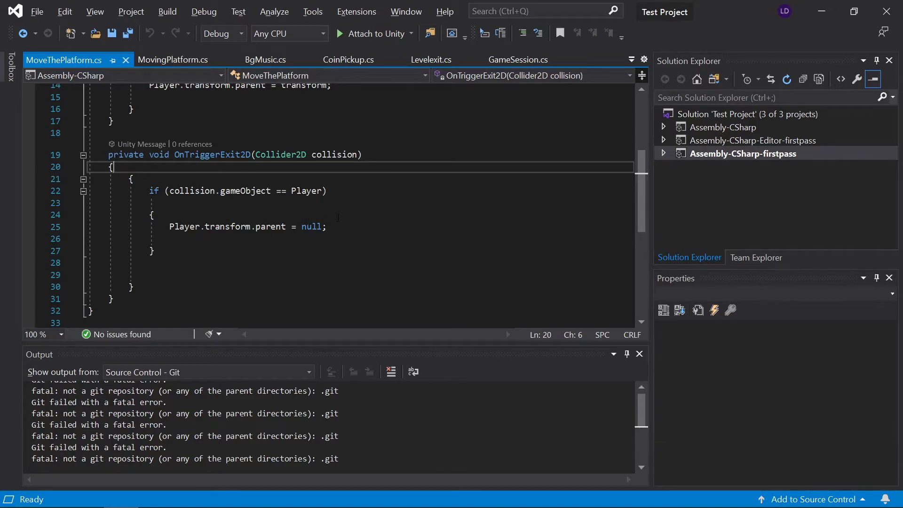
{"action": "scroll", "coordinate": [343, 254], "scroll_direction": "up", "scroll_amount": 2}
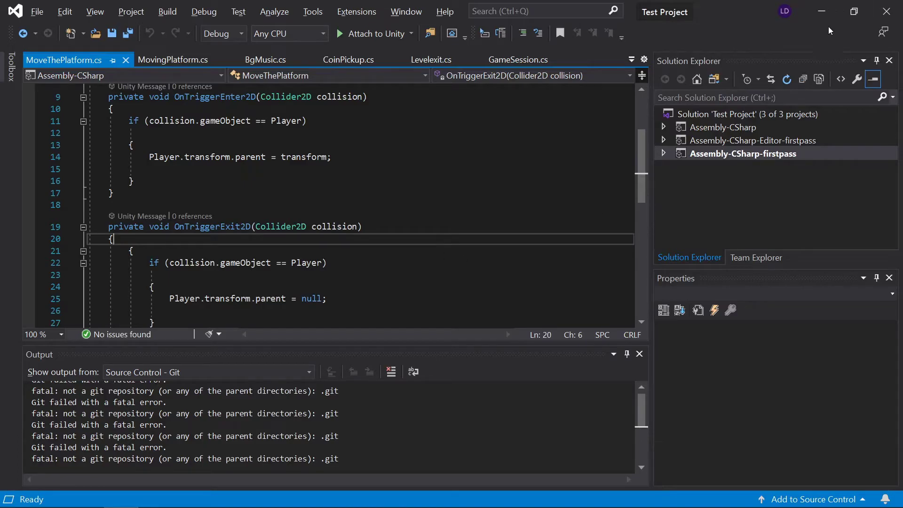
Play-test the level, walking and jumping the player toward the sliding crate, then stop
{"action": "left_click", "coordinate": [821, 12]}
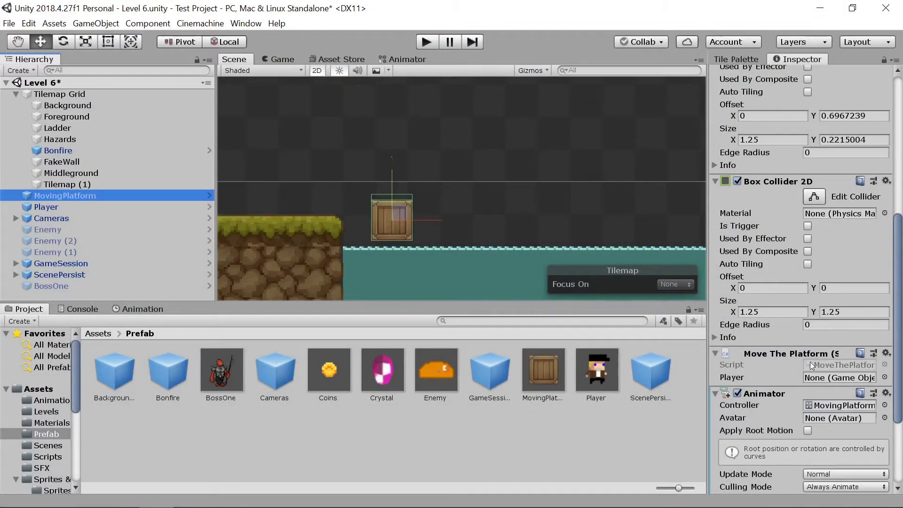
{"action": "scroll", "coordinate": [811, 357], "scroll_direction": "down", "scroll_amount": 3}
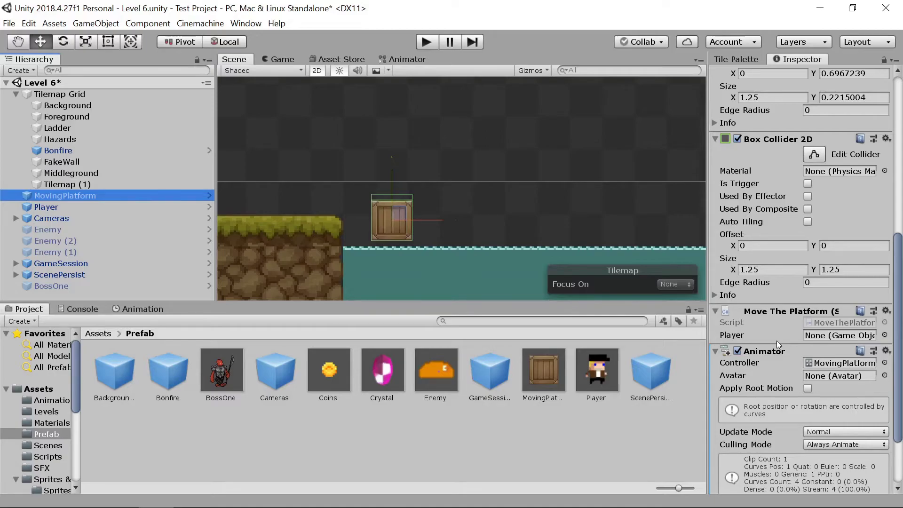
{"action": "left_click", "coordinate": [428, 43]}
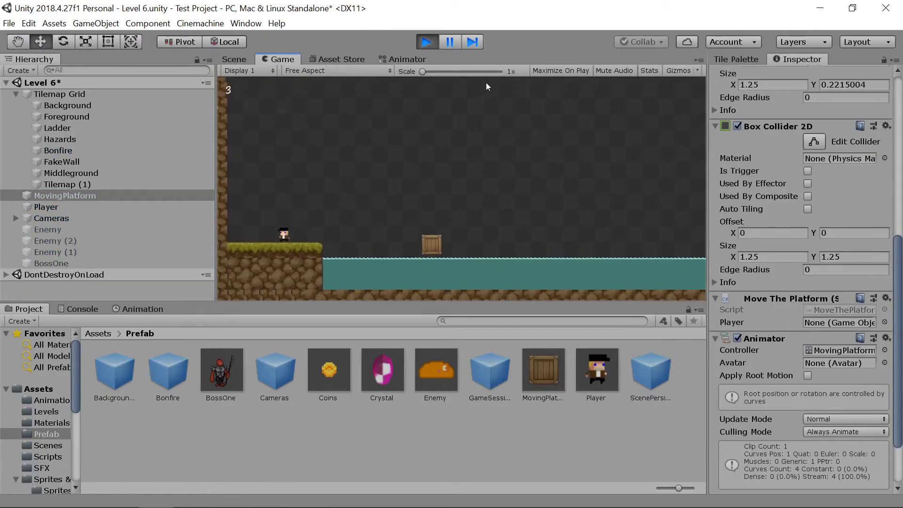
{"action": "key", "text": "Left"}
{"action": "key", "text": "Right"}
{"action": "key", "text": "space"}
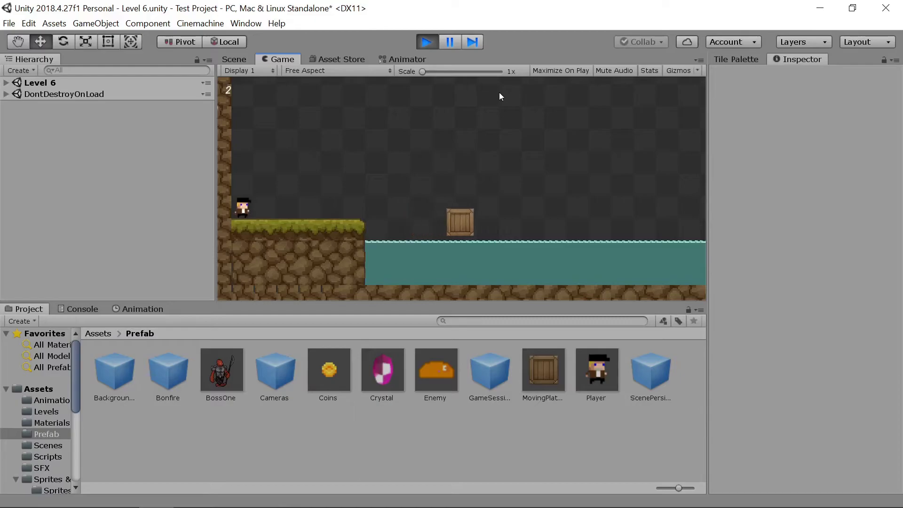
{"action": "left_click", "coordinate": [425, 41]}
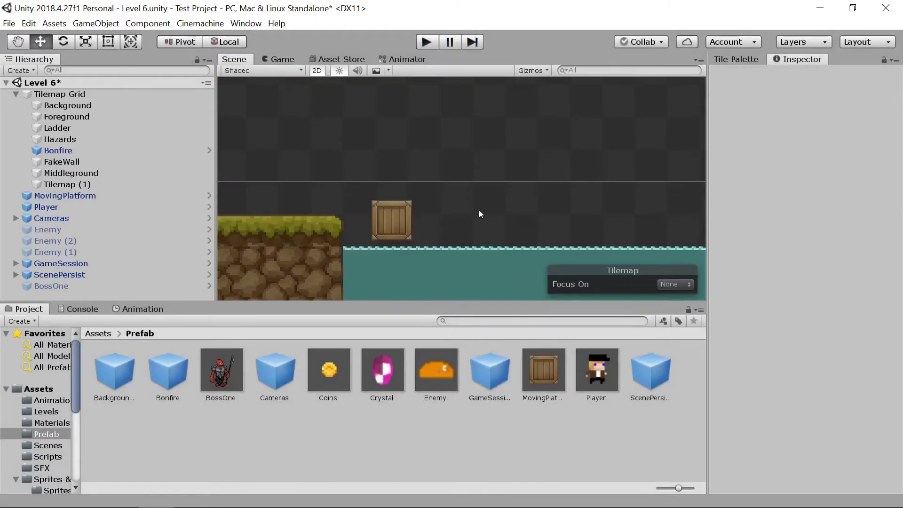
Drag Player from the Hierarchy into the Player field of MovingPlatform's Move The Platform script
{"action": "left_click", "coordinate": [114, 196]}
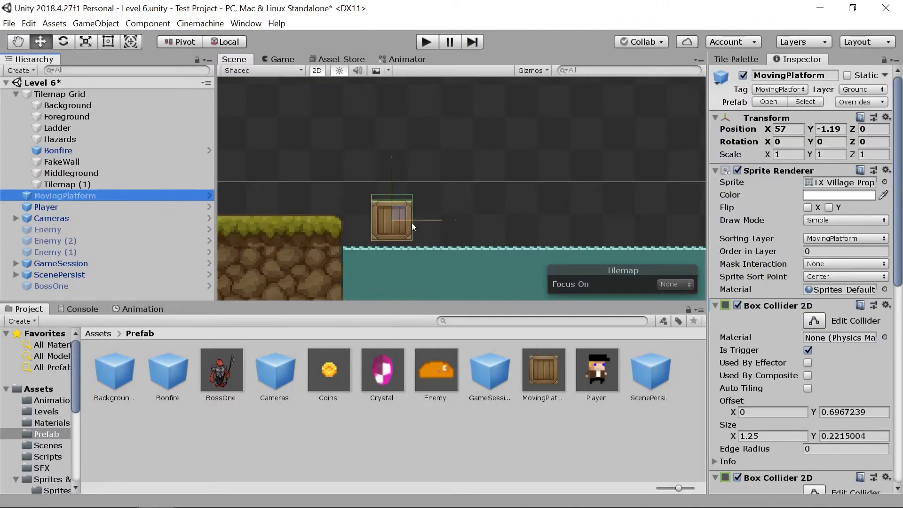
{"action": "scroll", "coordinate": [870, 263], "scroll_direction": "down", "scroll_amount": 8}
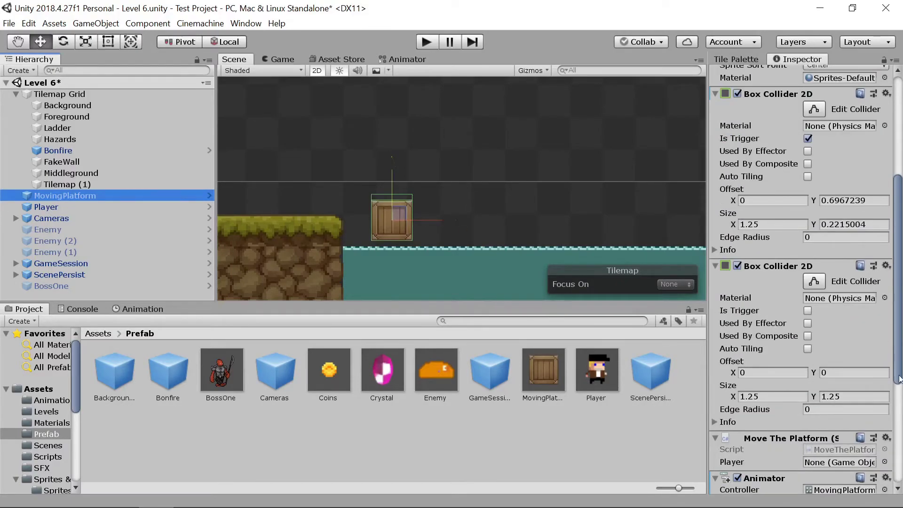
{"action": "scroll", "coordinate": [801, 408], "scroll_direction": "down", "scroll_amount": 2}
{"action": "left_click_drag", "start_coordinate": [76, 195], "coordinate": [836, 395]}
{"action": "left_click_drag", "start_coordinate": [842, 412], "coordinate": [839, 378]}
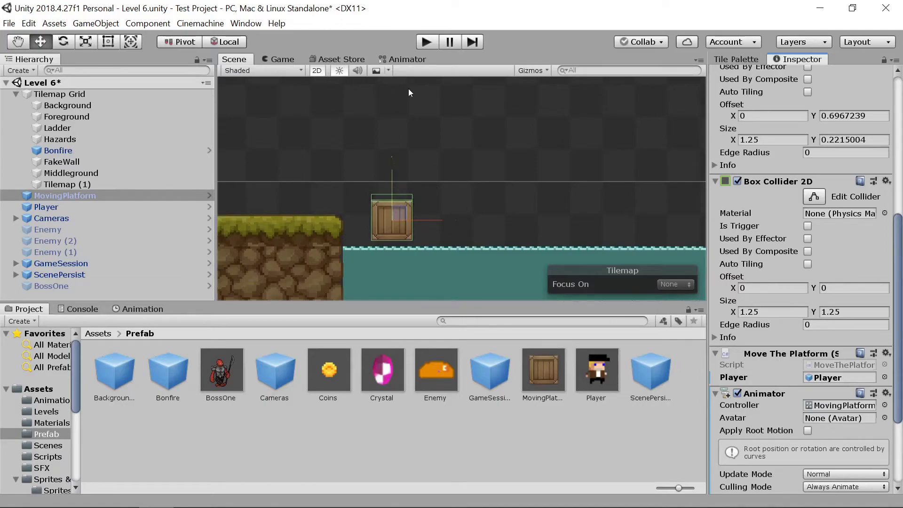
{"action": "left_click", "coordinate": [426, 41]}
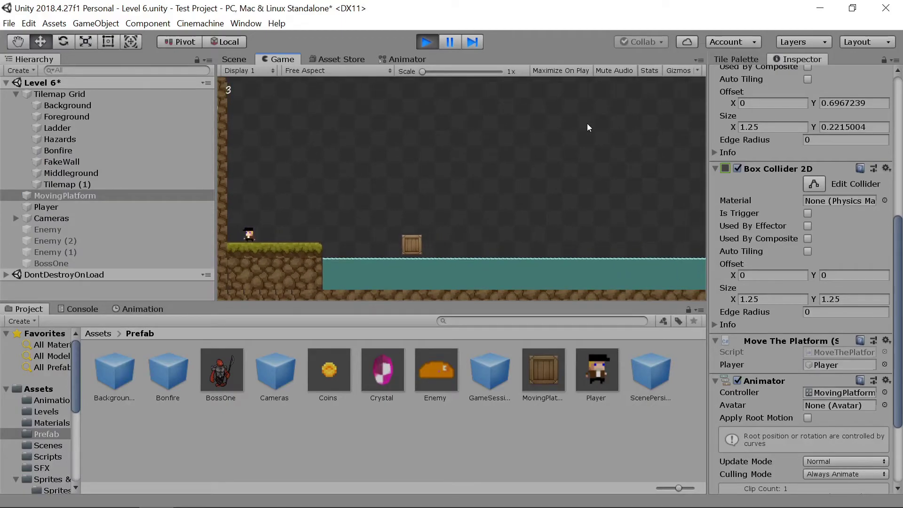
{"action": "key", "text": "Right"}
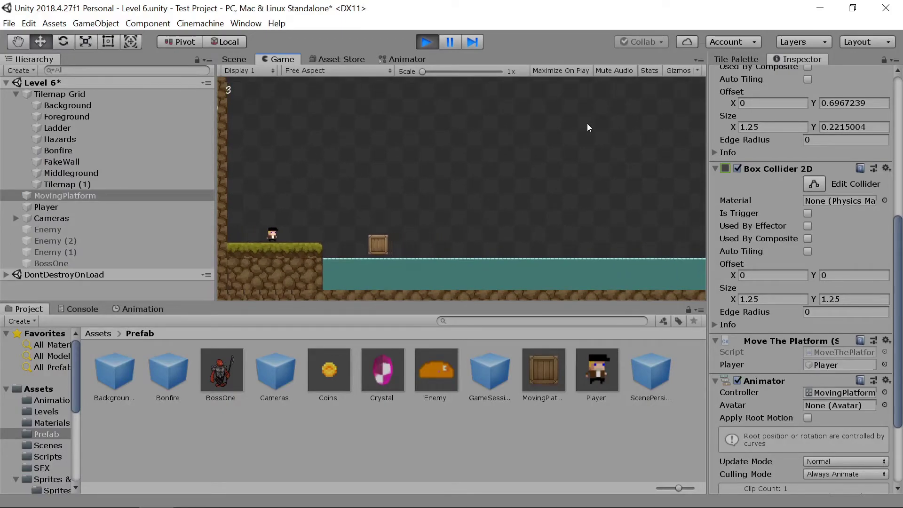
{"action": "key", "text": "space"}
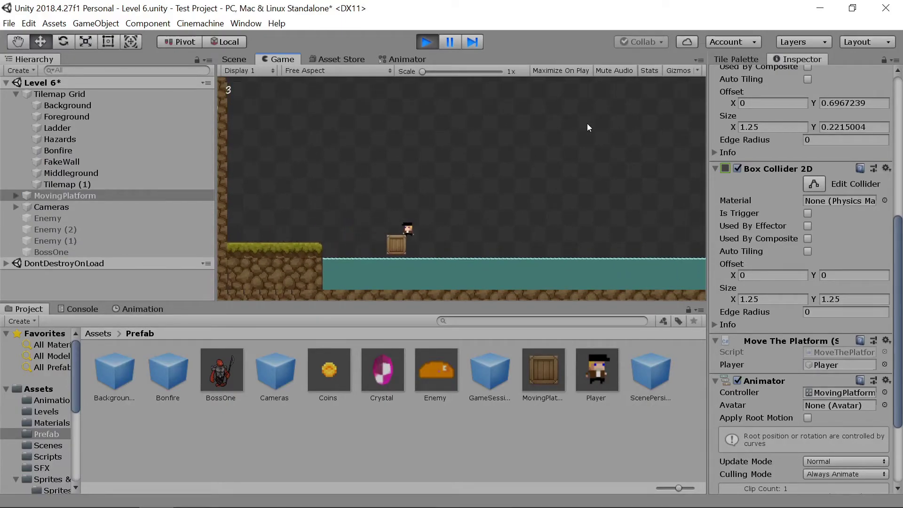
{"action": "key", "text": "Right"}
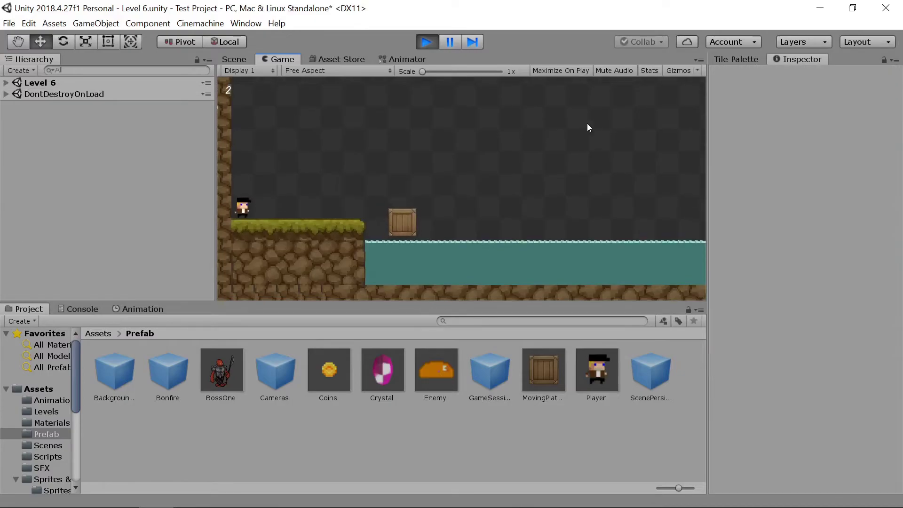
{"action": "left_click", "coordinate": [425, 43]}
{"action": "key", "text": "ctrl+p"}
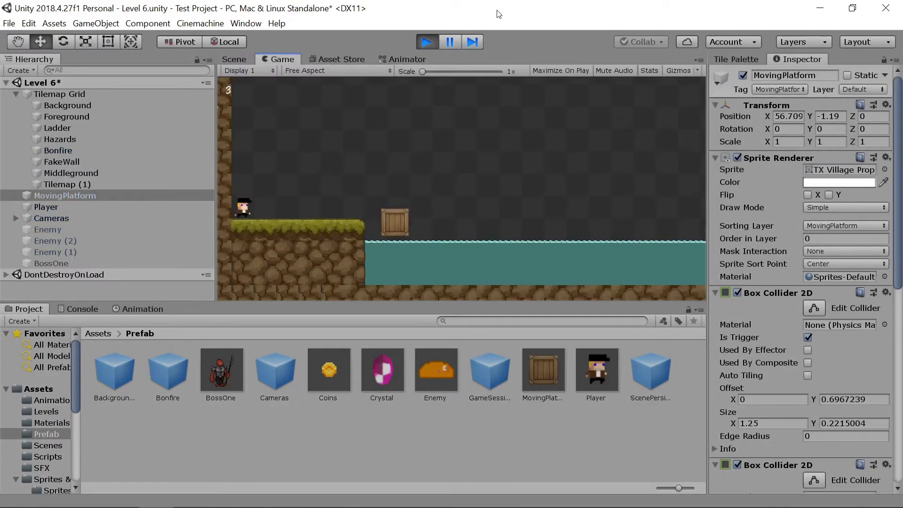
{"action": "key", "text": "Left"}
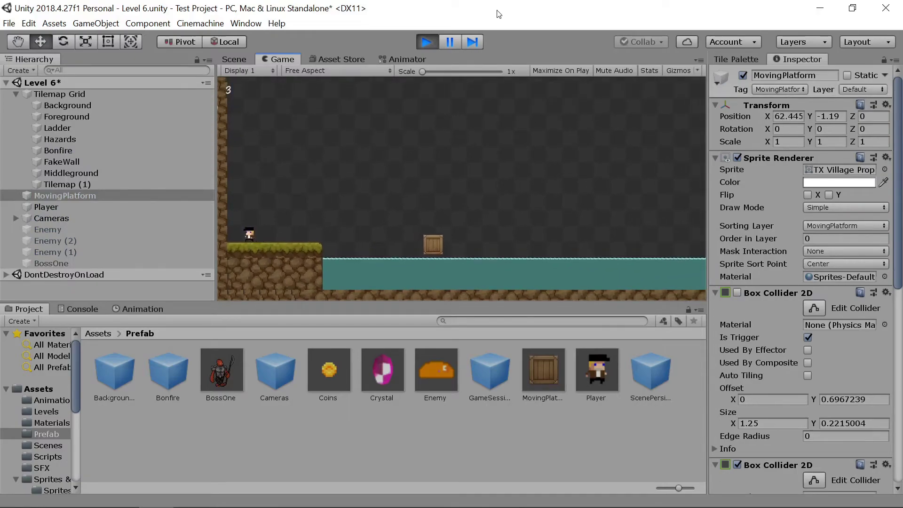
{"action": "key", "text": "space"}
{"action": "key", "text": "Right"}
{"action": "key", "text": "space"}
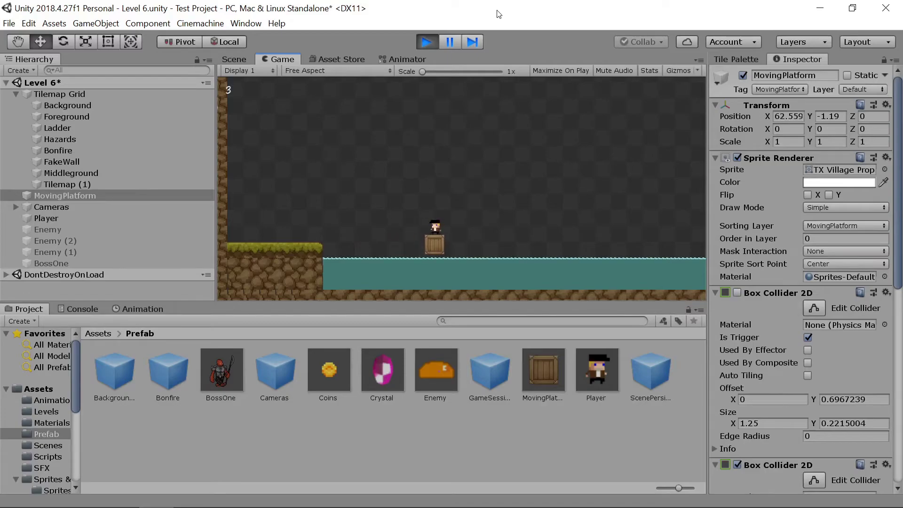
{"action": "key", "text": "ctrl+p"}
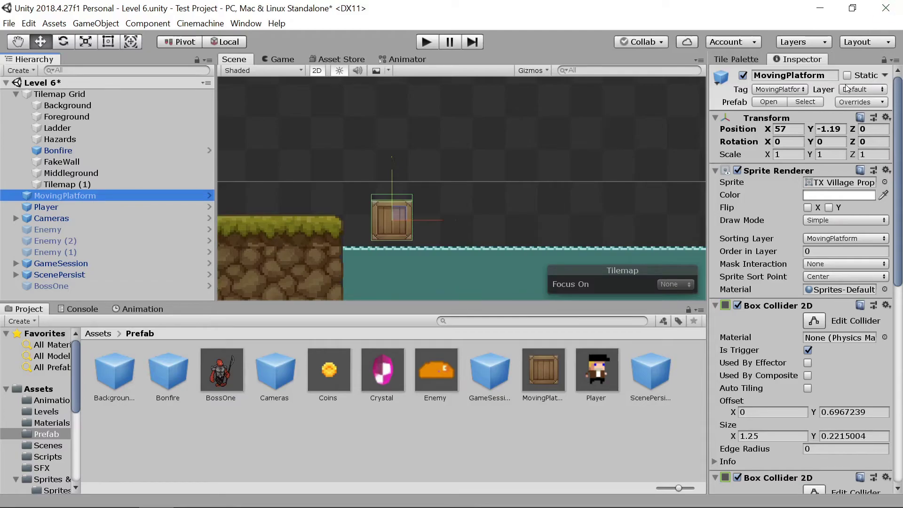
Set MovingPlatform's layer to 8: Ground, comparing with the Foreground tilemap's layer
{"action": "left_click", "coordinate": [861, 89]}
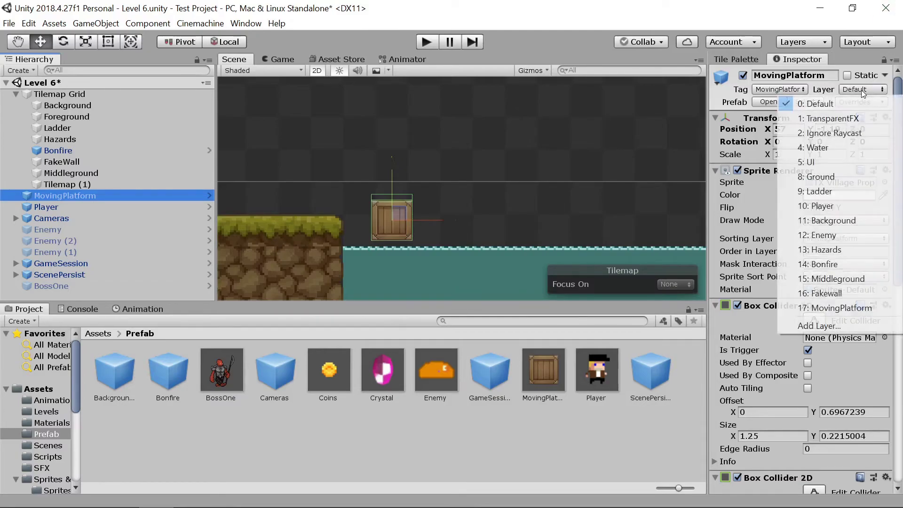
{"action": "left_click", "coordinate": [849, 179]}
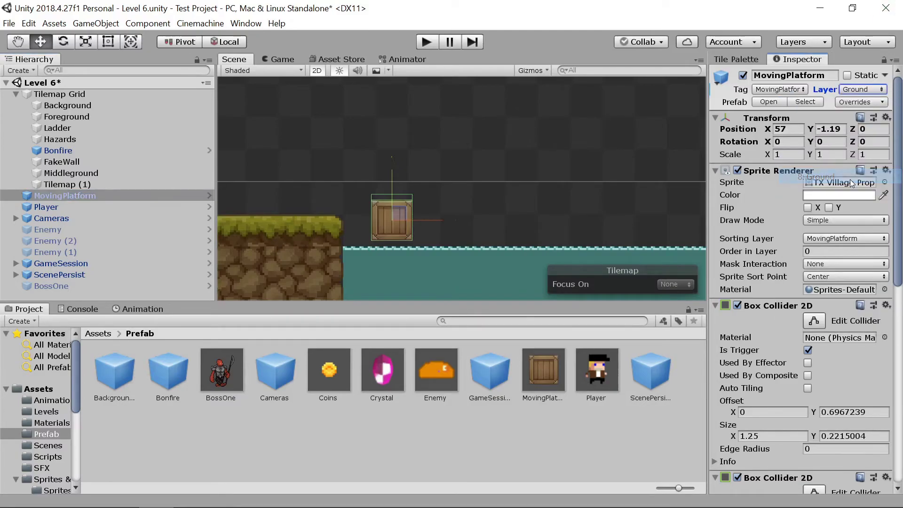
{"action": "left_click", "coordinate": [94, 114]}
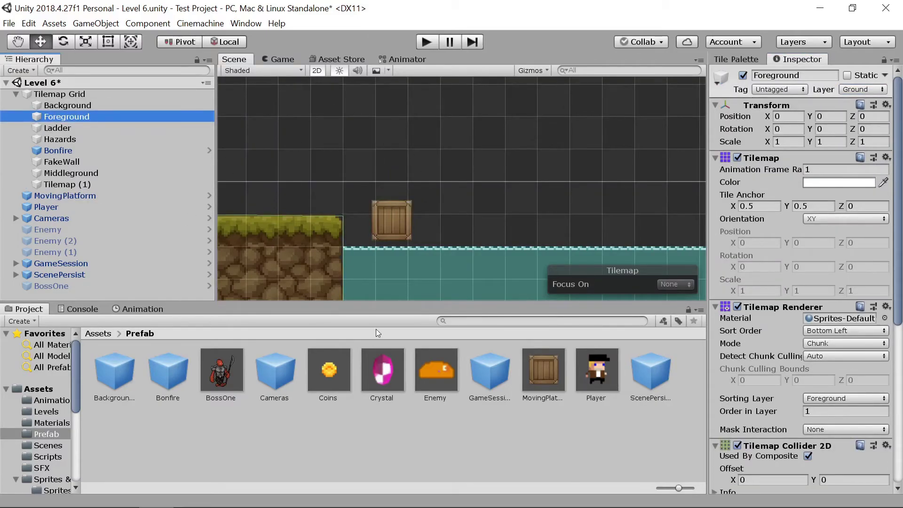
{"action": "left_click", "coordinate": [166, 196]}
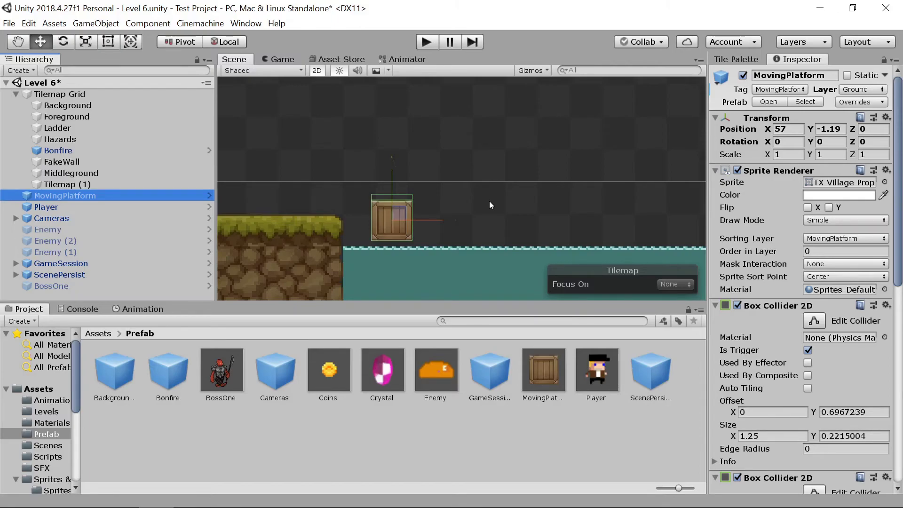
{"action": "left_click", "coordinate": [423, 41]}
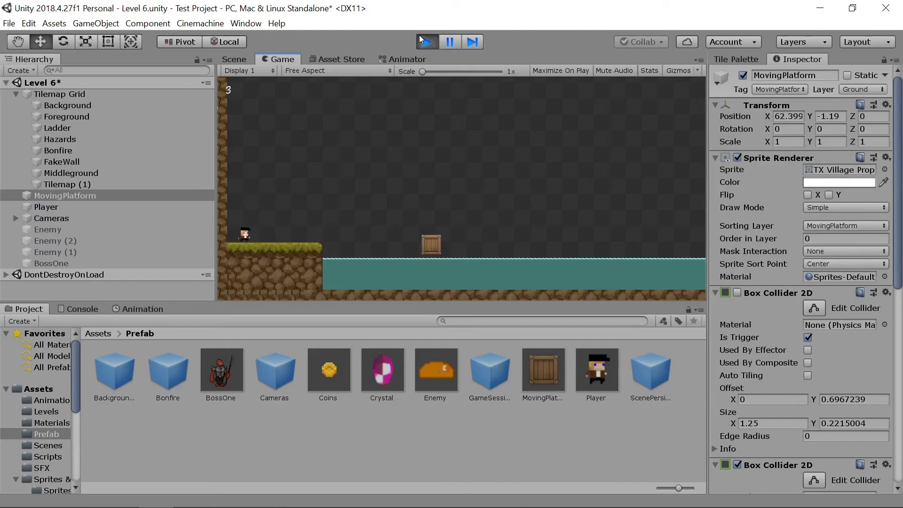
{"action": "key", "text": "Right"}
{"action": "key", "text": "space"}
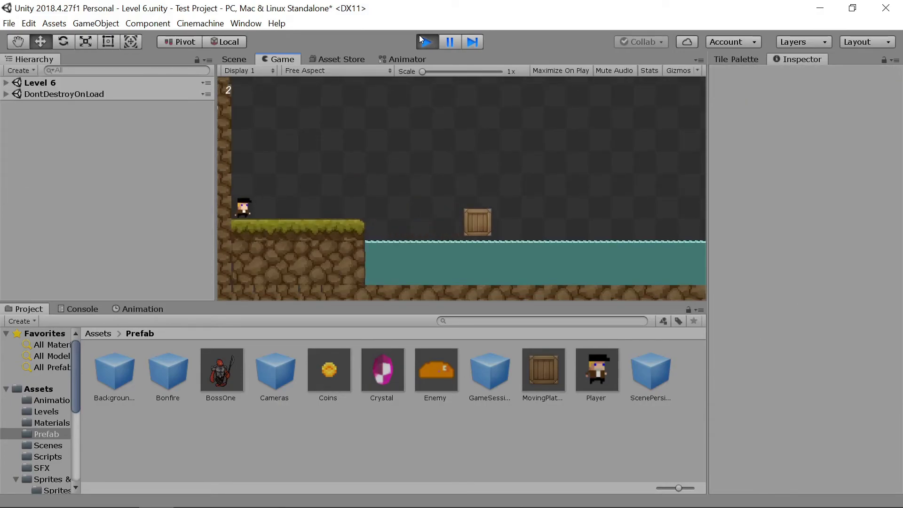
{"action": "left_click", "coordinate": [424, 36]}
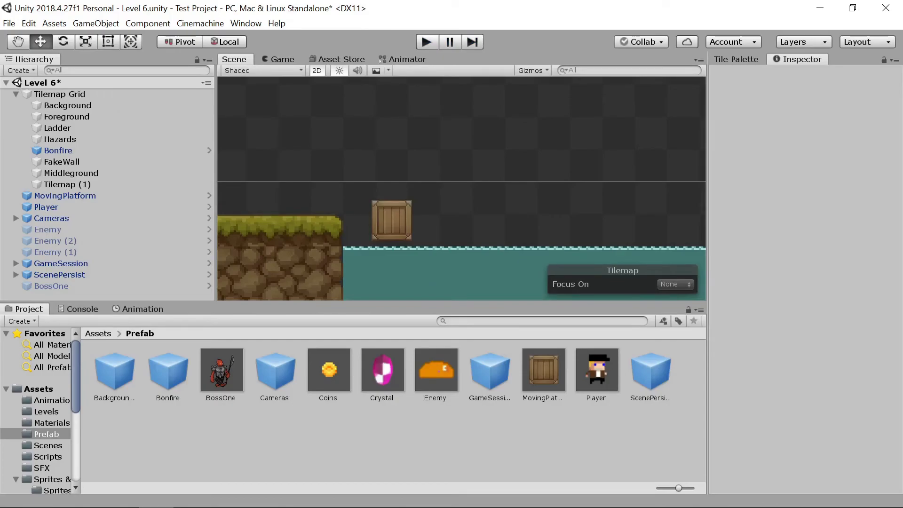